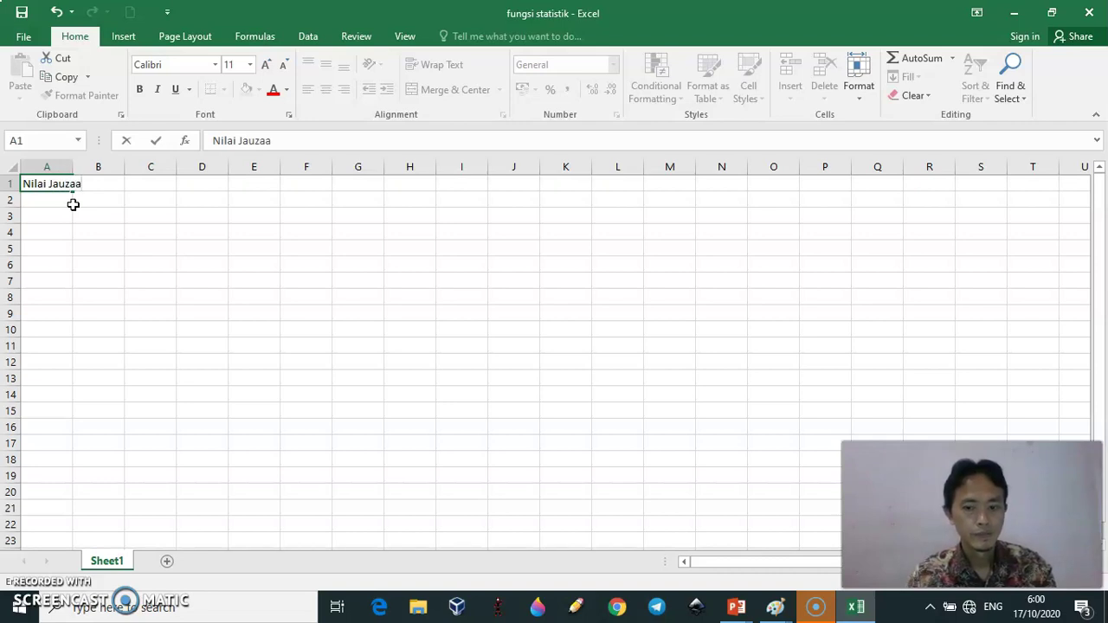
Finish the title entry in cell A1 and enter "Kelas : 6A" in cell A2.
key(Return)
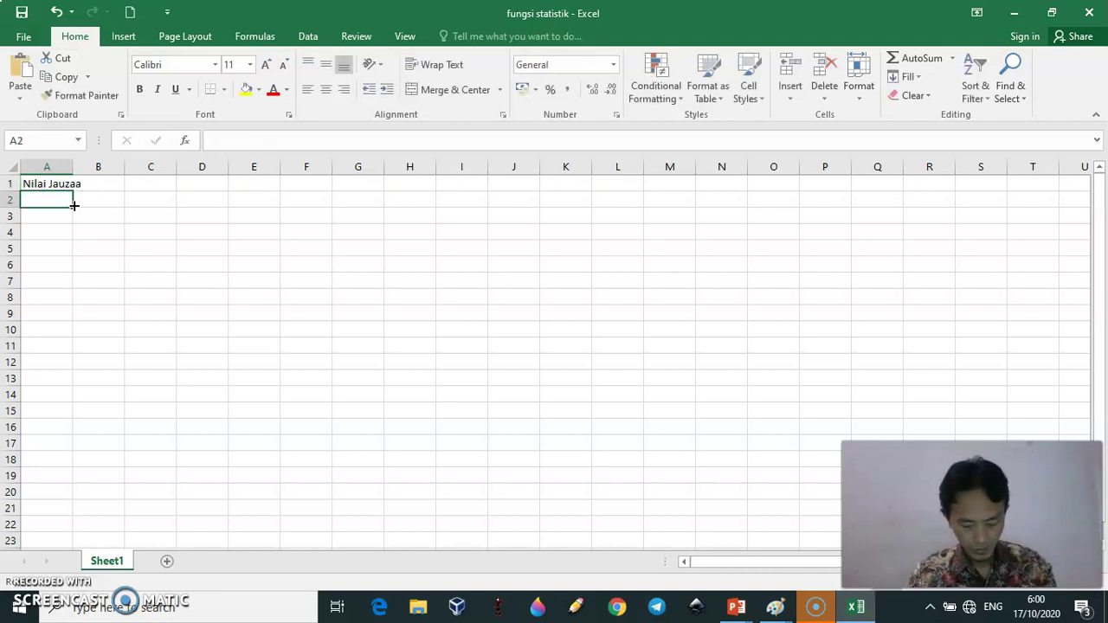
text(Kelas)
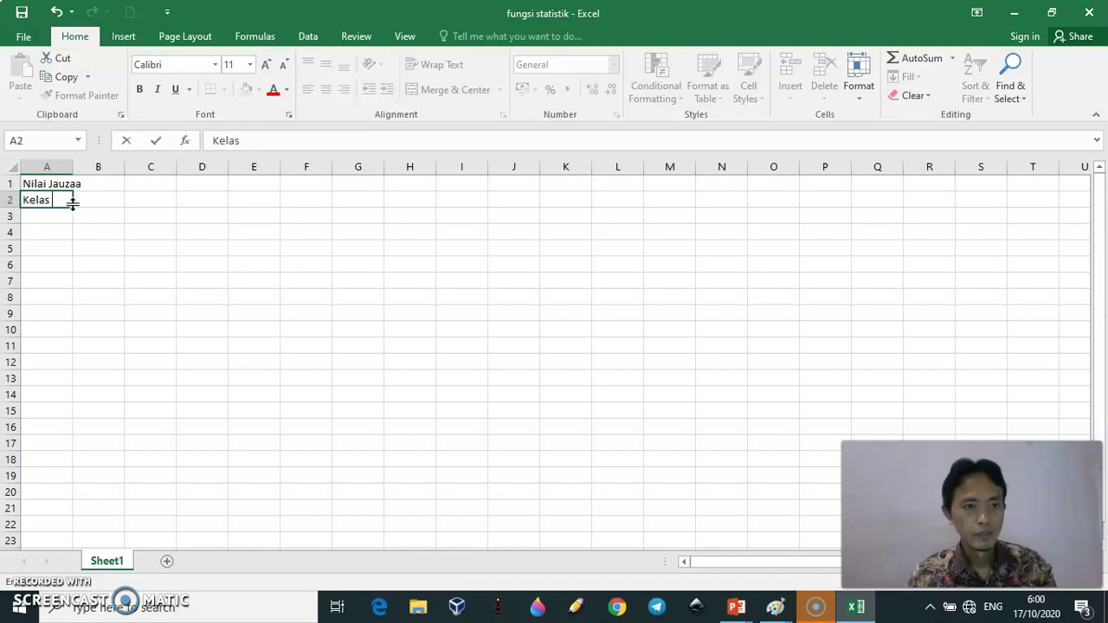
text( : 6)
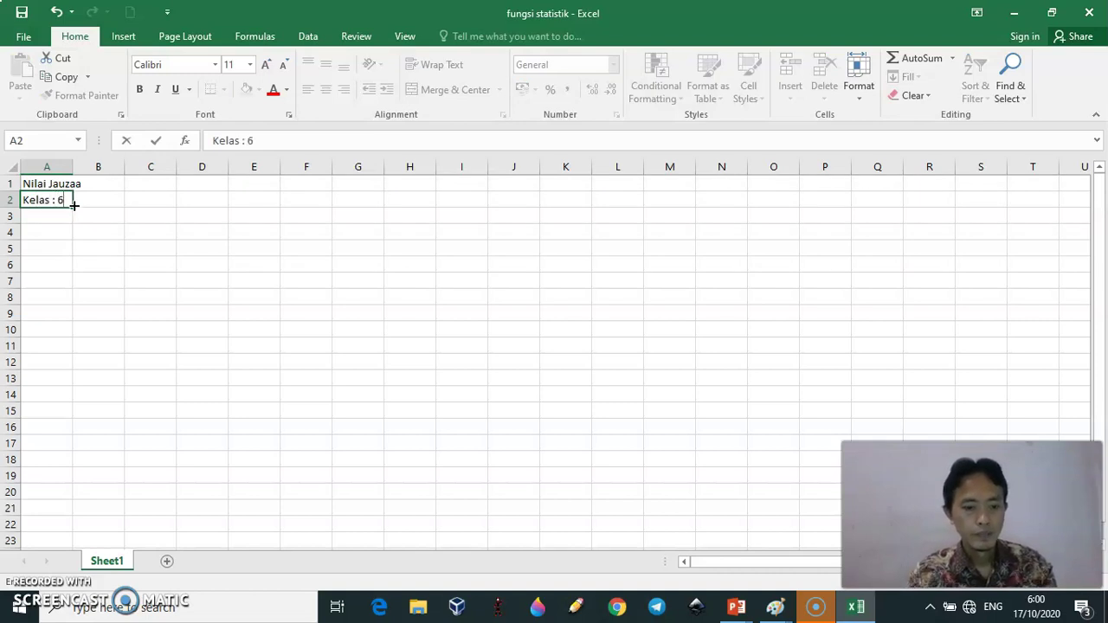
text(a)
key(BackSpace)
text(A)
key(Return)
Enter the column headers "No" in cell A4 and "Ulangan 1" in cell B4.
key(Return)
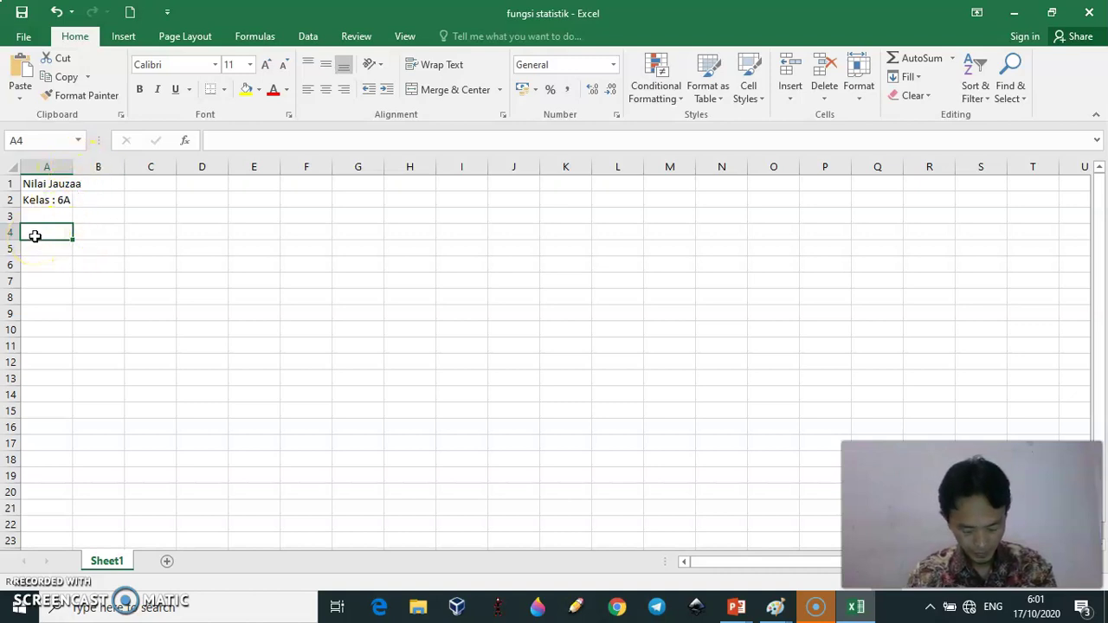
text(No)
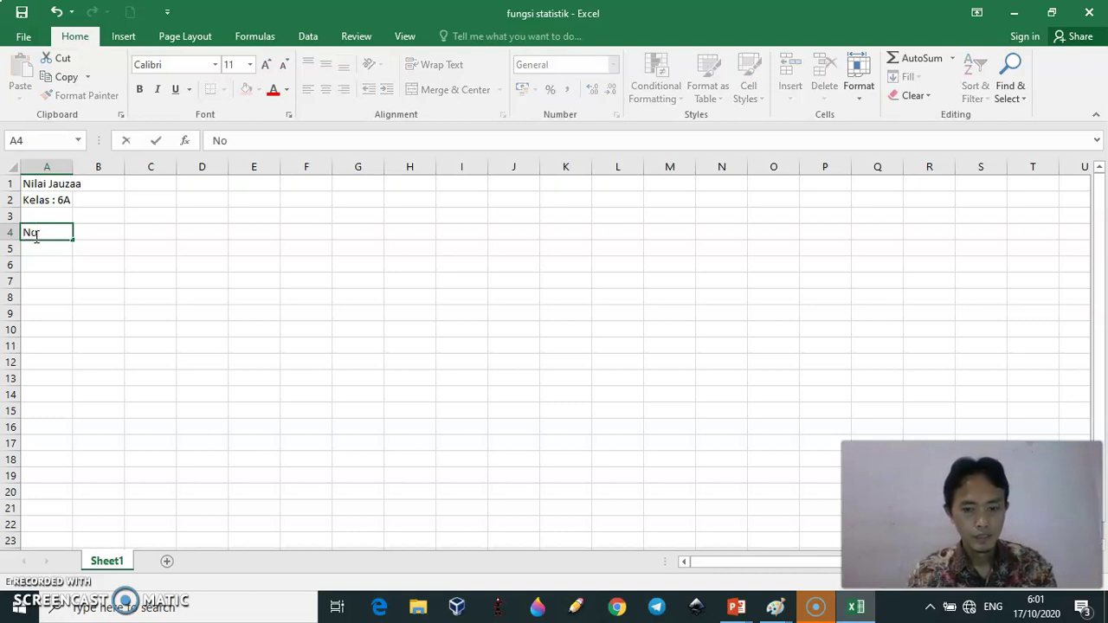
key(Tab)
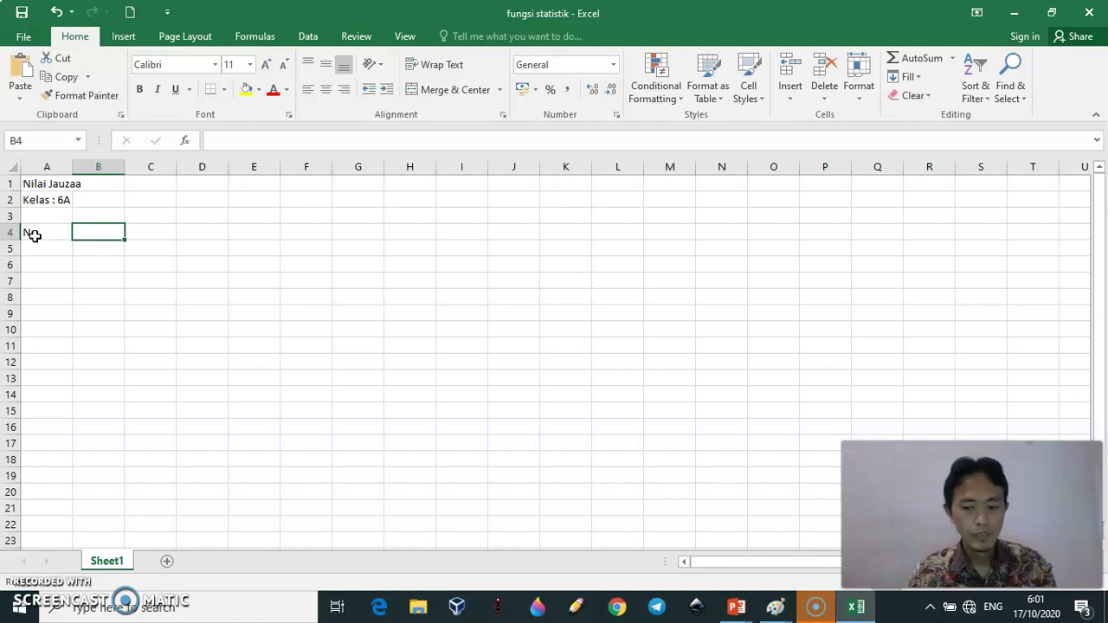
click(33, 235)
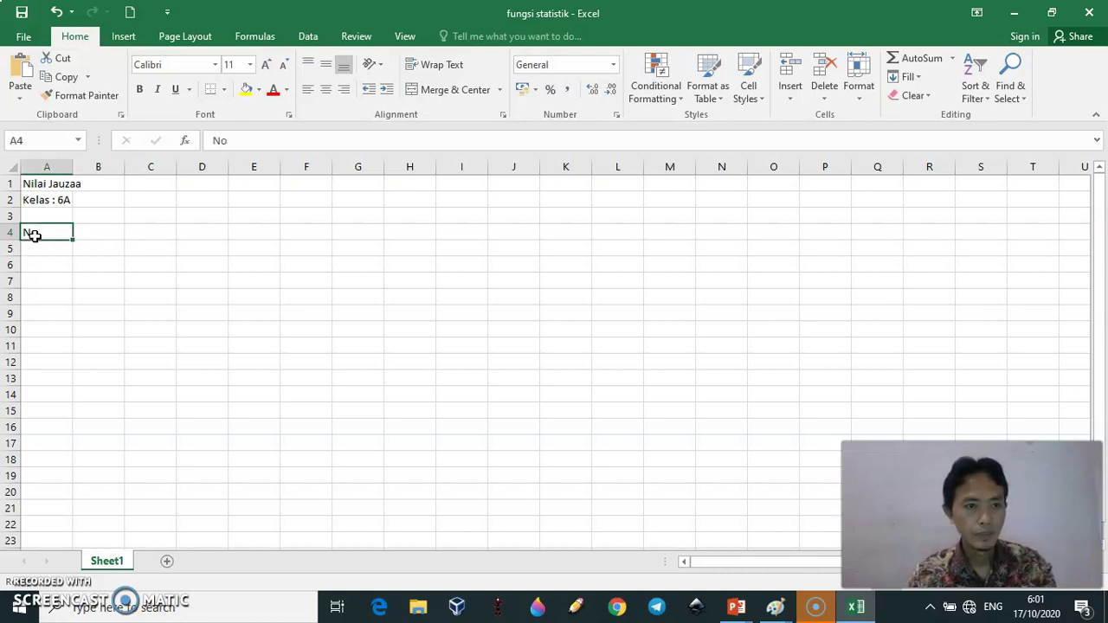
key(Tab)
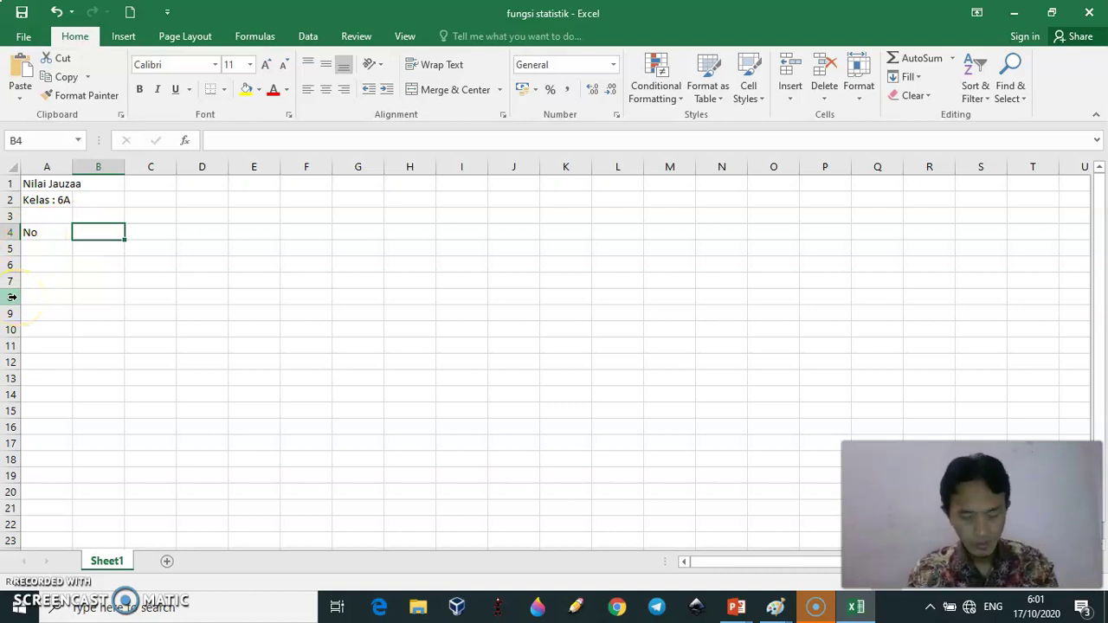
key(F2)
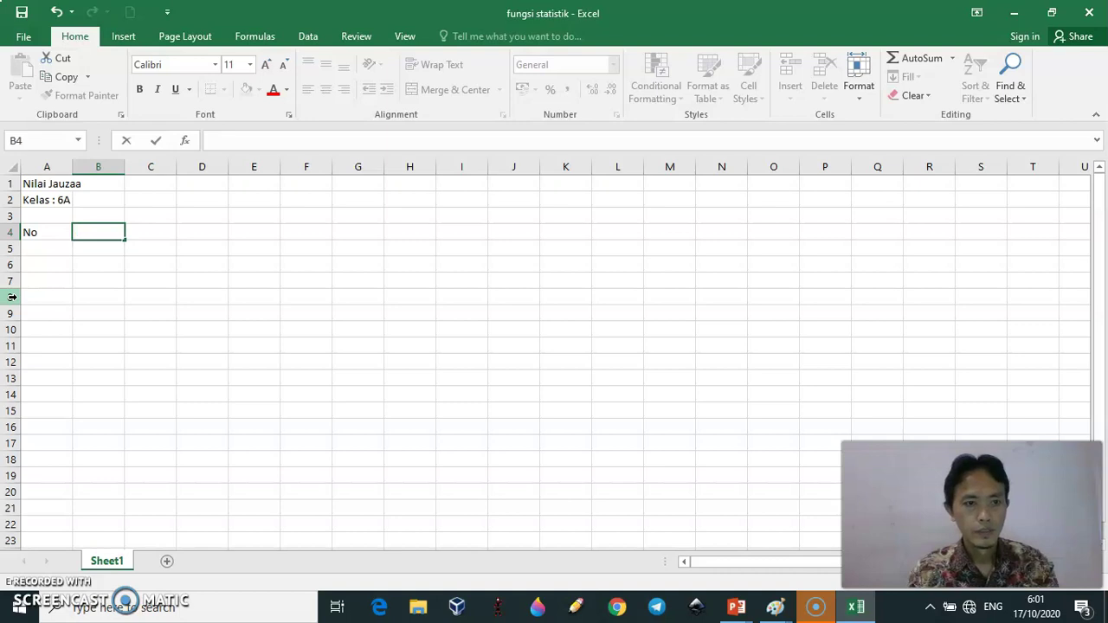
text(Ulangan 1)
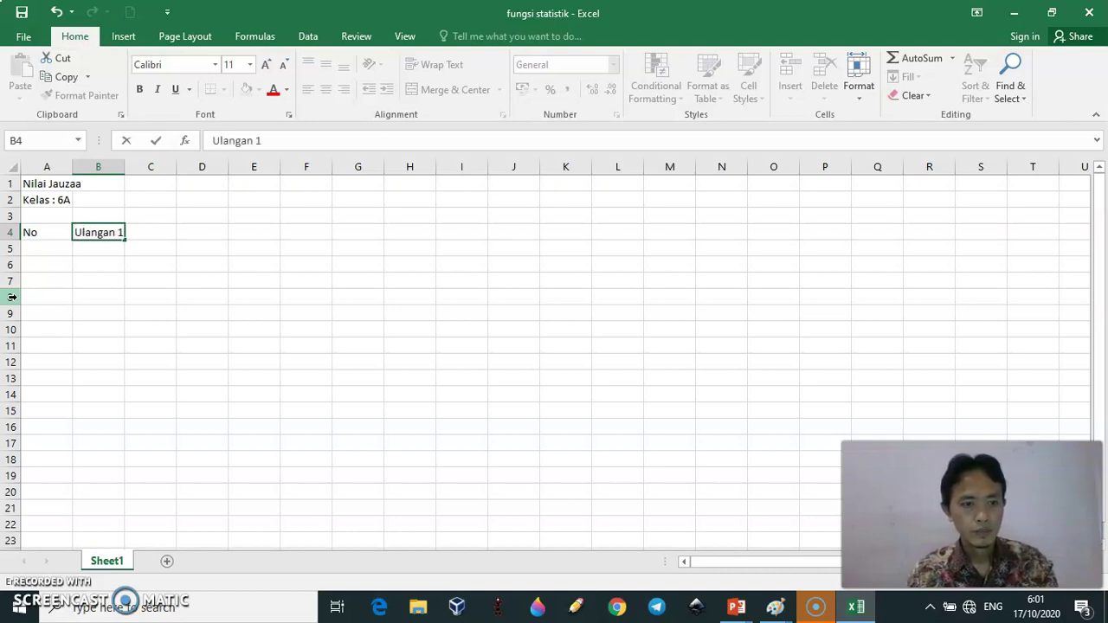
key(Tab)
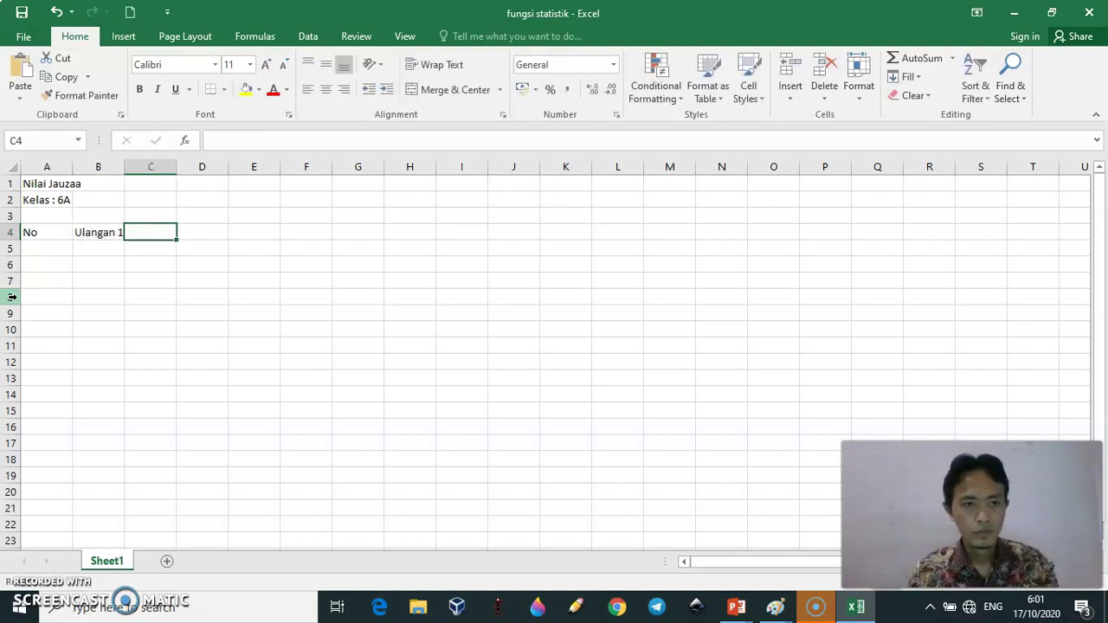
Enter the column headers "Ulangan 2" in cell C4 and "Nila Rata-rata" in cell D4.
text(Ulang)
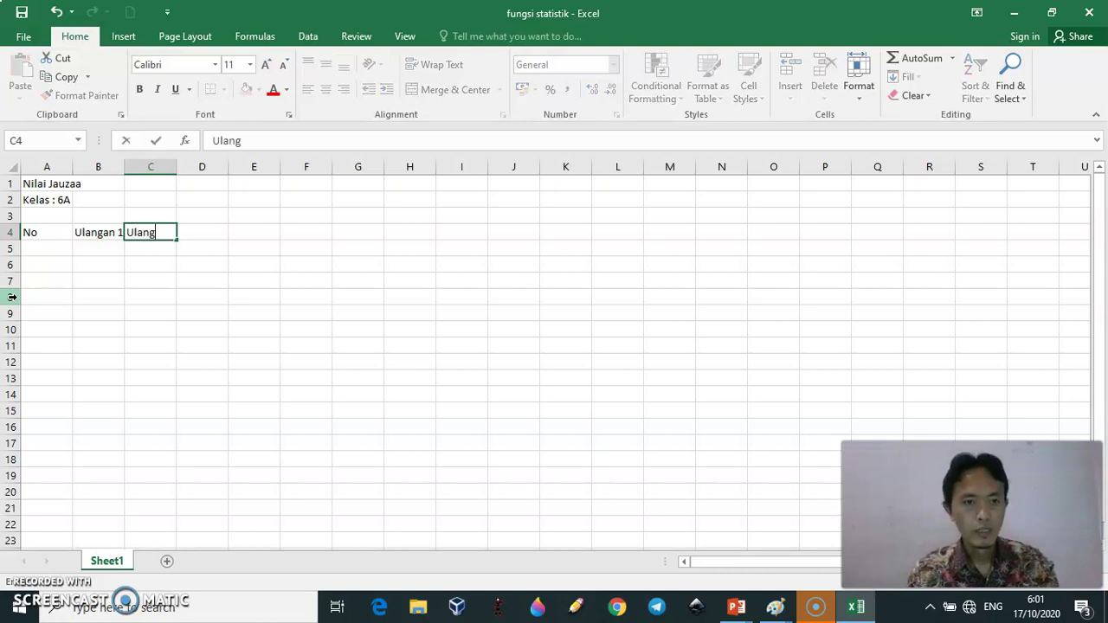
text(an 2)
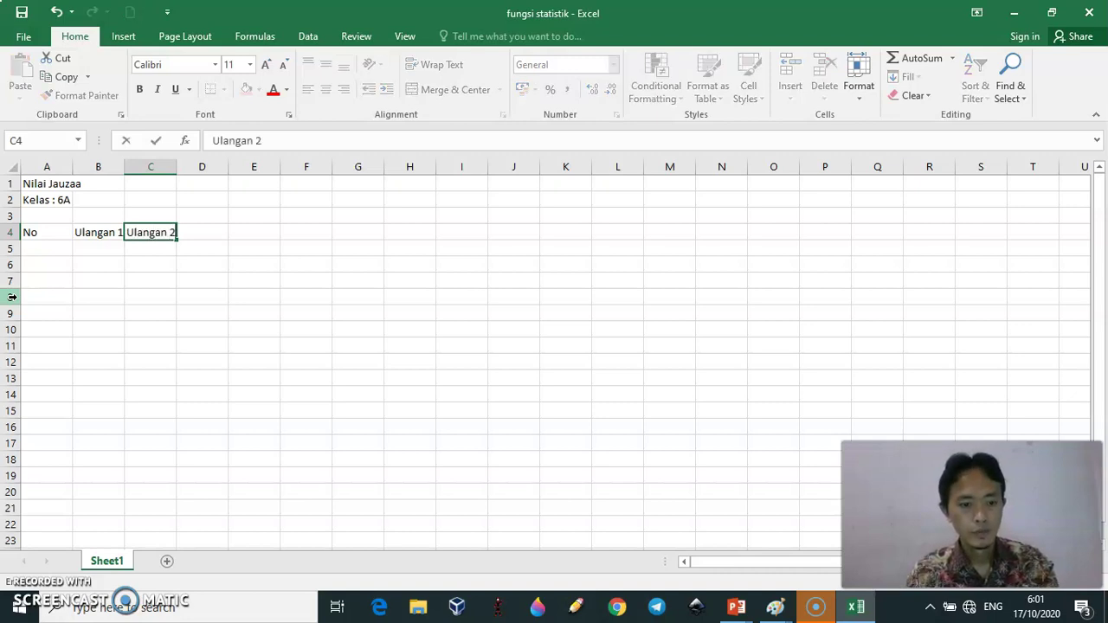
key(Tab)
text(Nira)
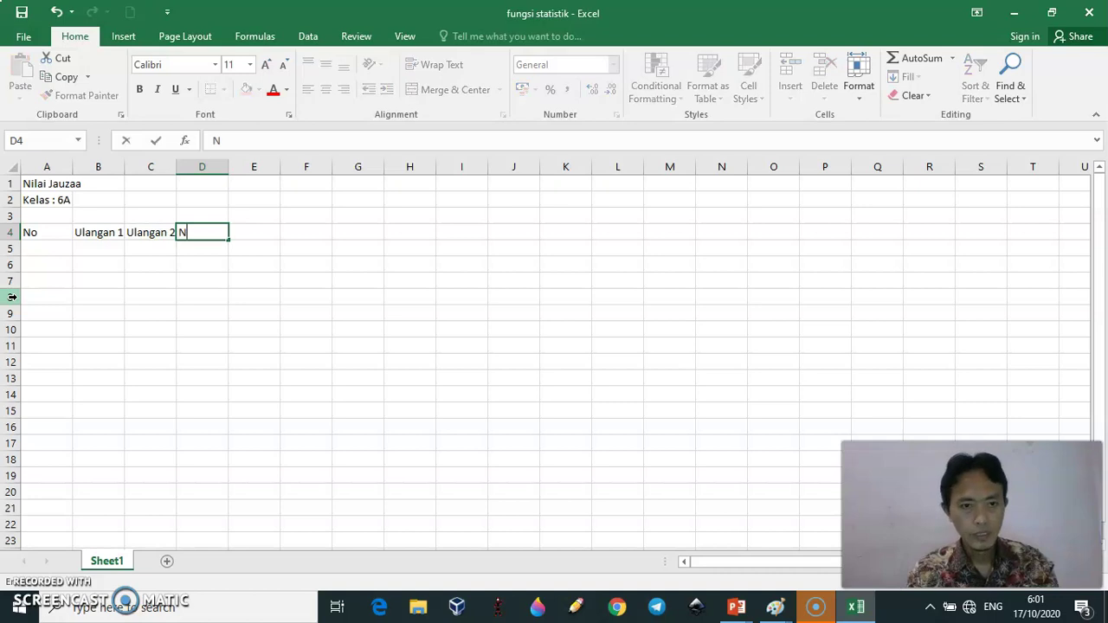
key(BackSpace)
key(BackSpace)
text(la)
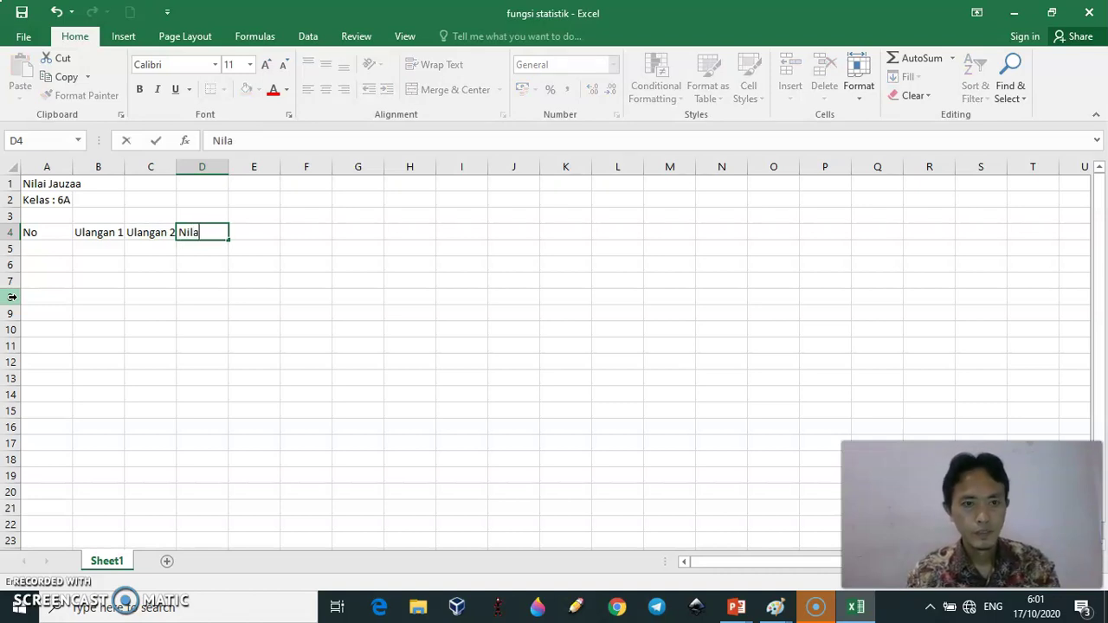
text( Rata-rata)
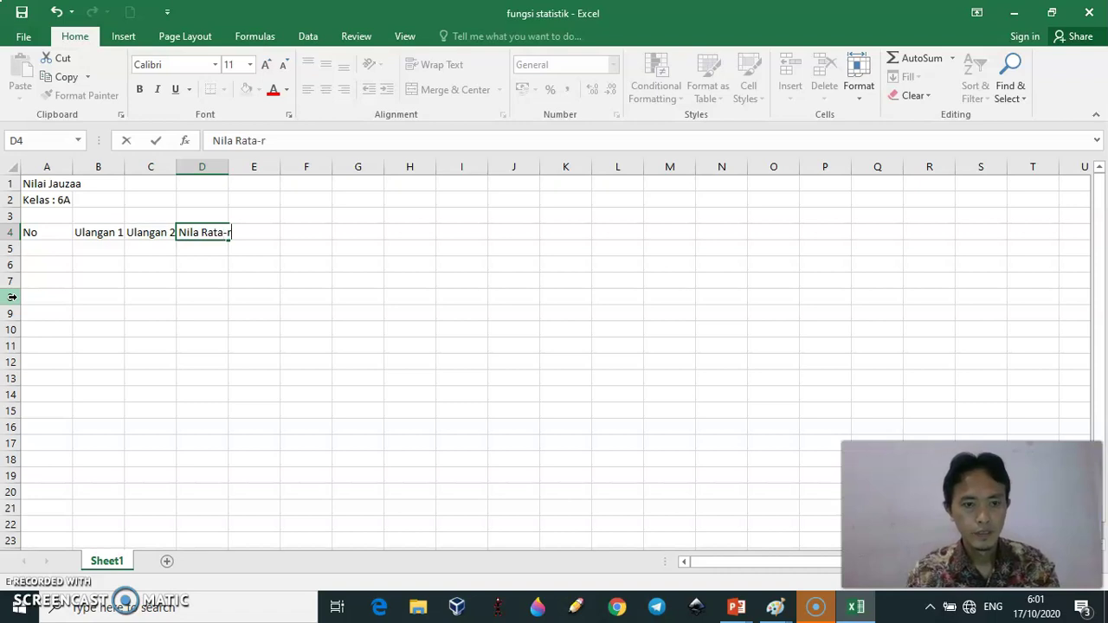
key(Return)
Number the rows 1 to 5 in cells A6 to A10 by entering 1 and 2 and filling the series down.
key(Left)
key(Left)
key(Left)
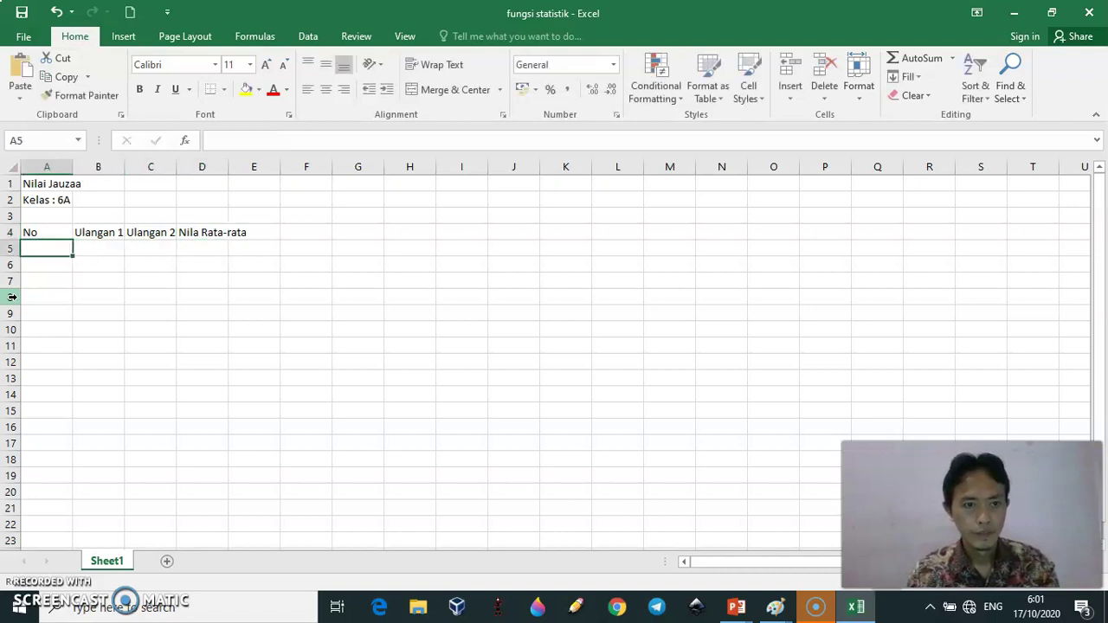
key(Down)
text(1)
key(Return)
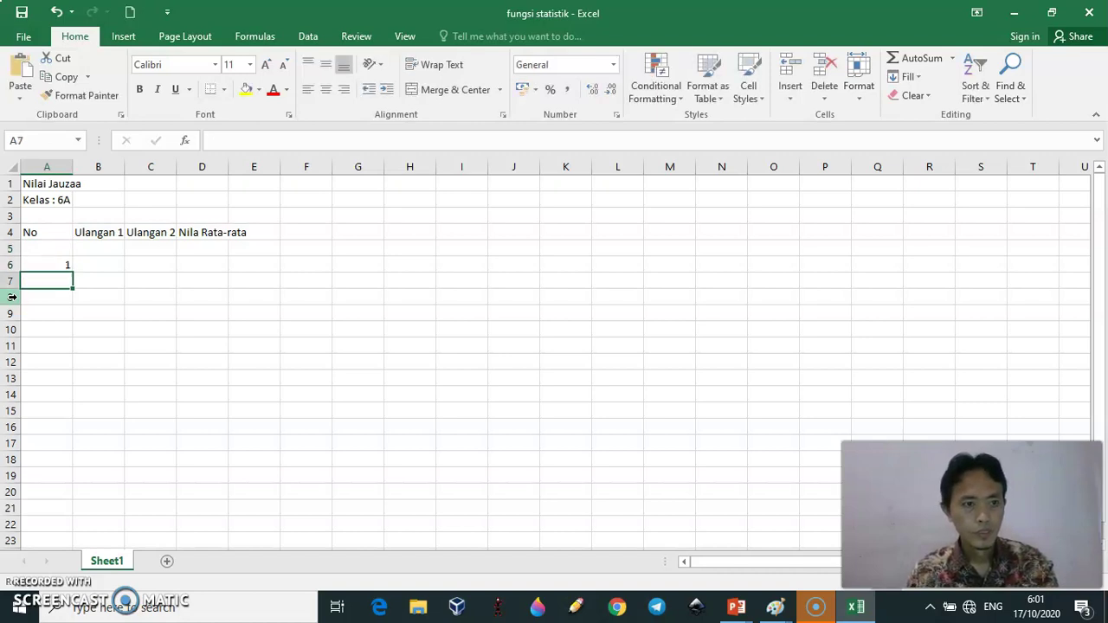
text(2)
key(Return)
key(Up)
key(Up)
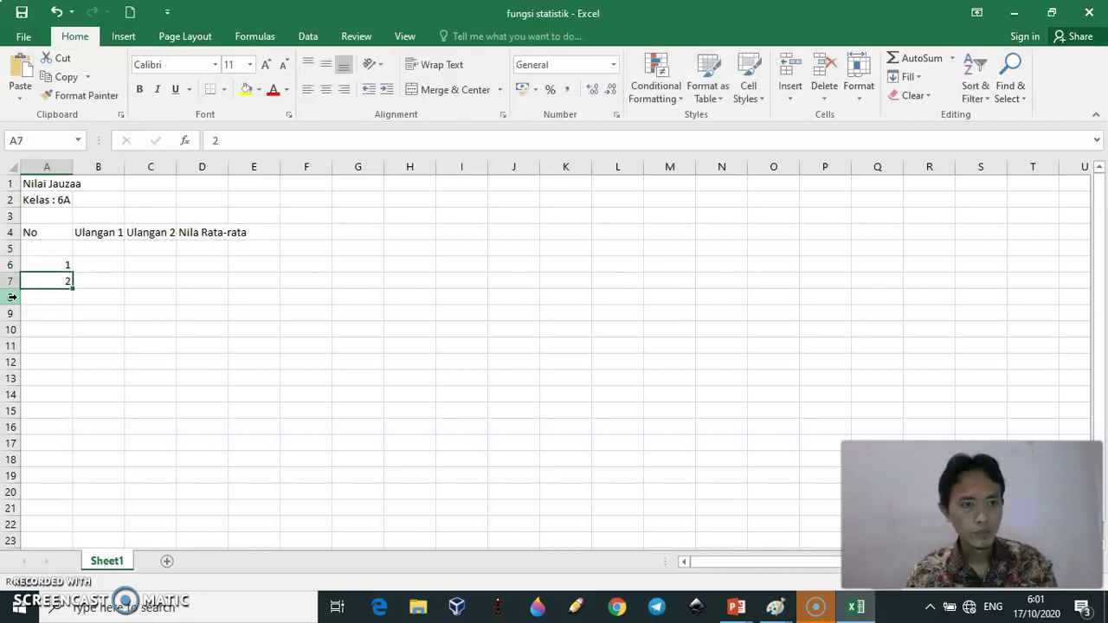
drag(34, 265, 75, 335)
Enter the Ulangan 1 scores 70, 65, 75, 70 and 74 in cells B6 to B10.
click(96, 265)
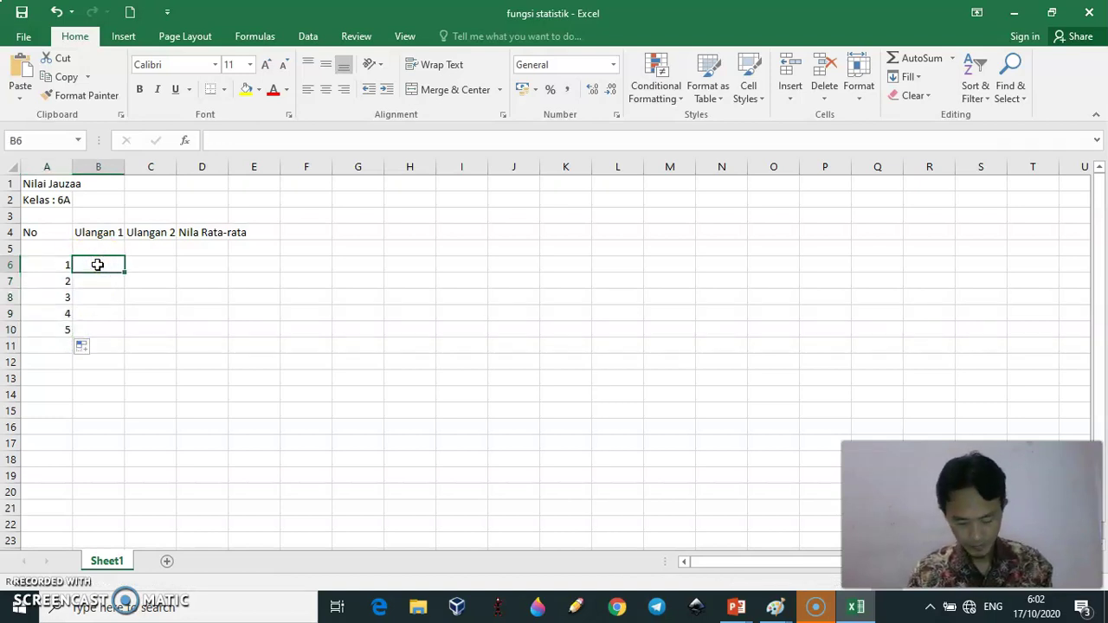
text(70)
key(Return)
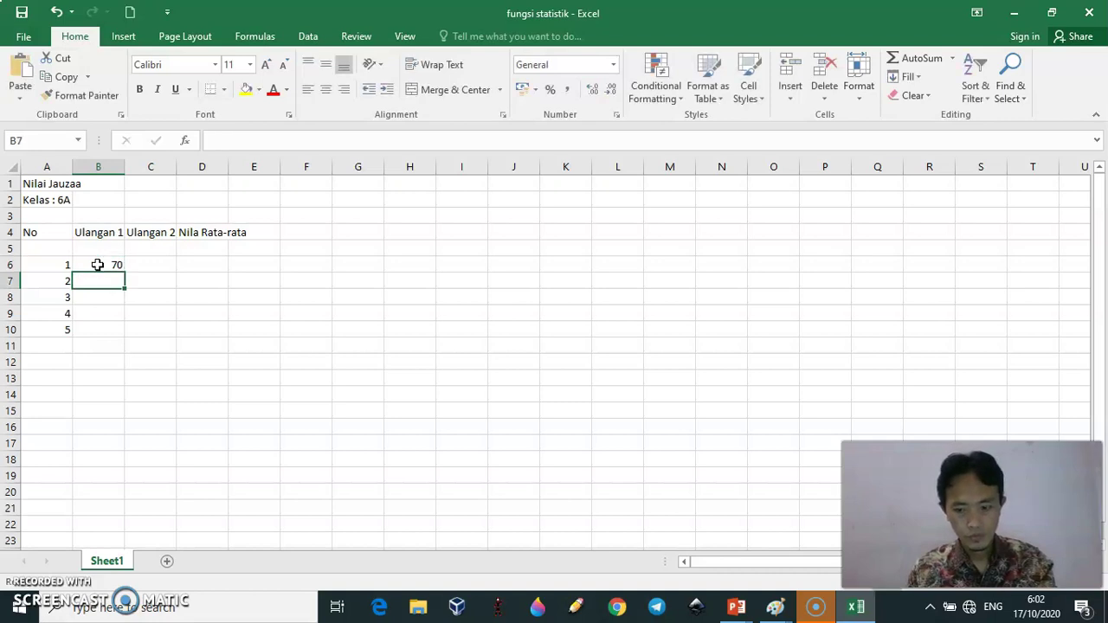
text(65)
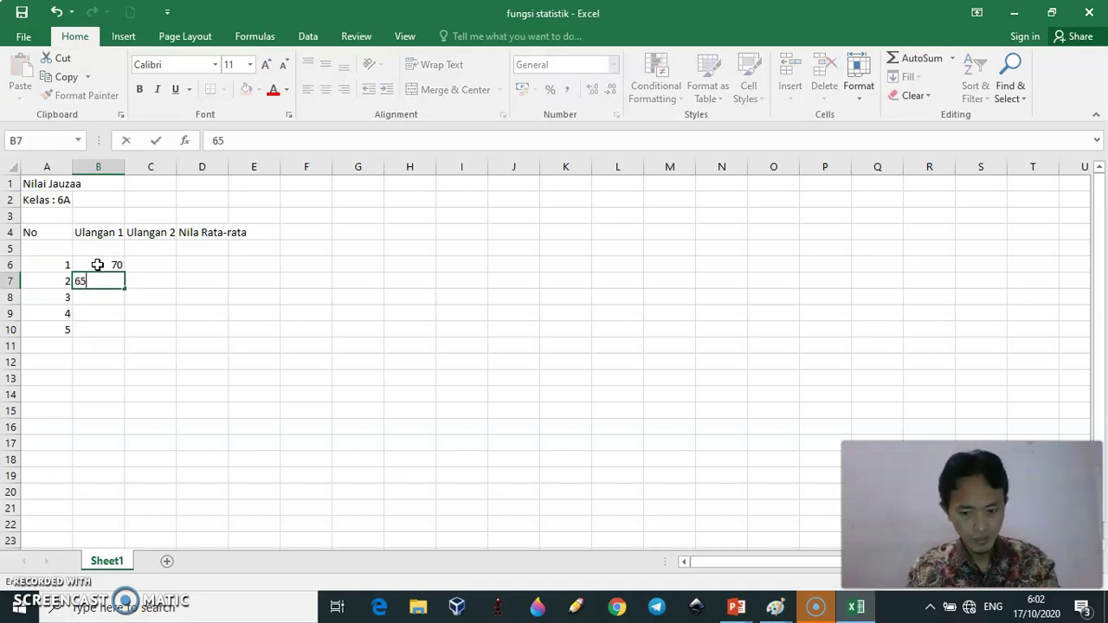
key(Return)
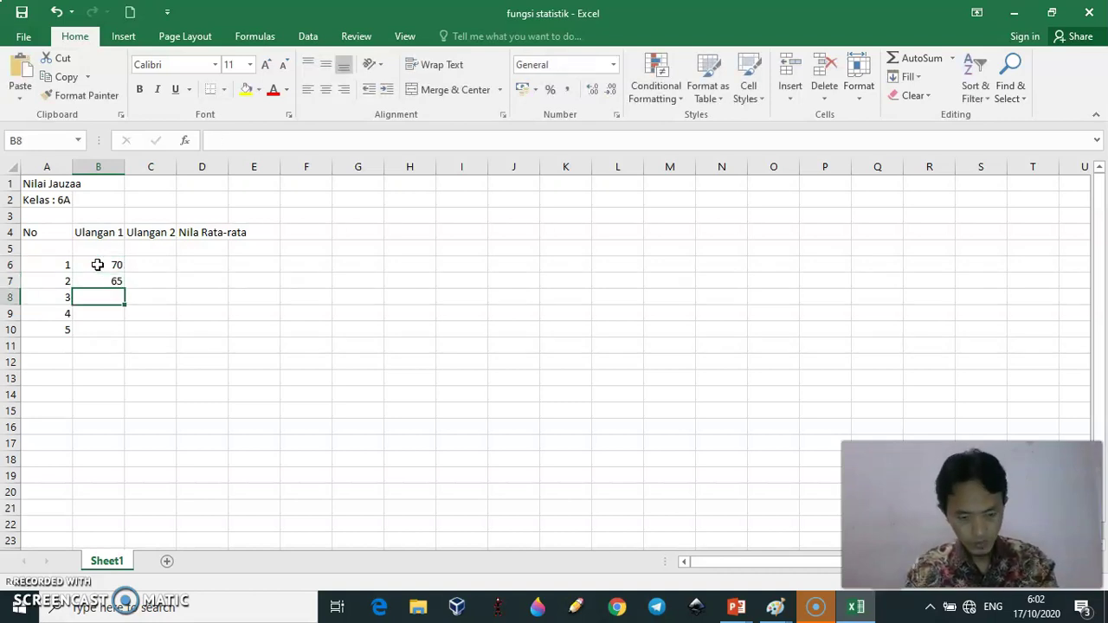
text(75)
key(Return)
text(7)
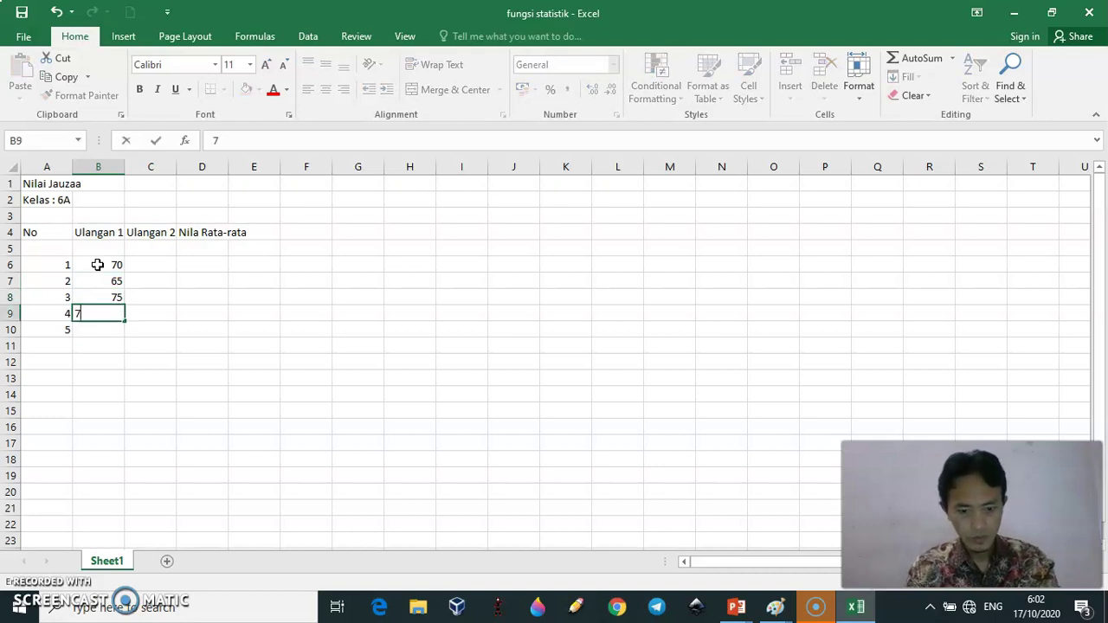
text(0)
key(Return)
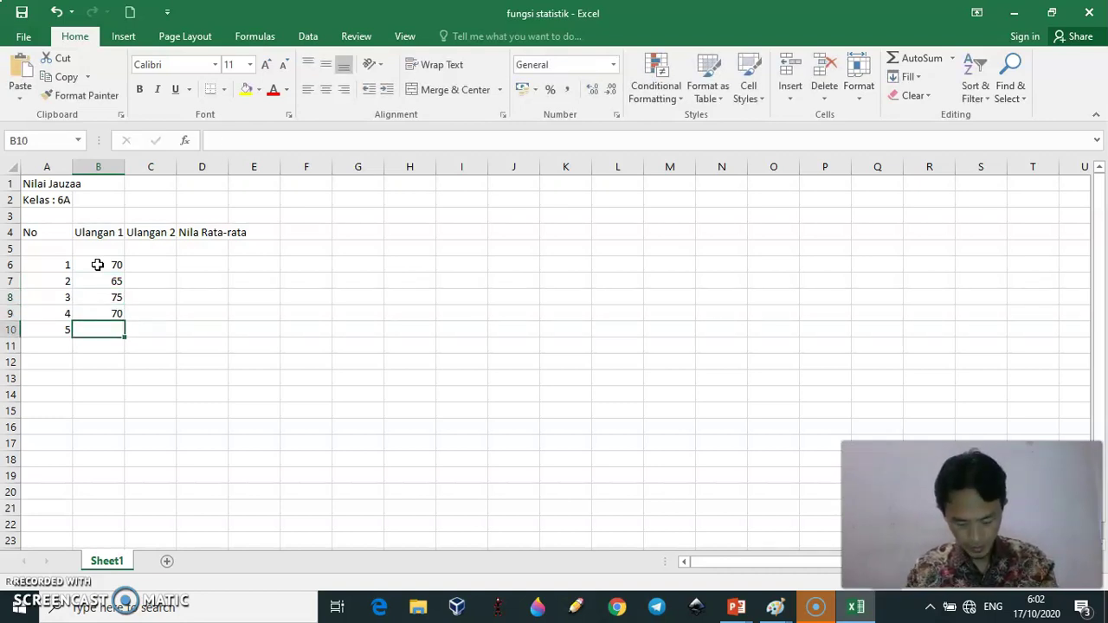
text(74)
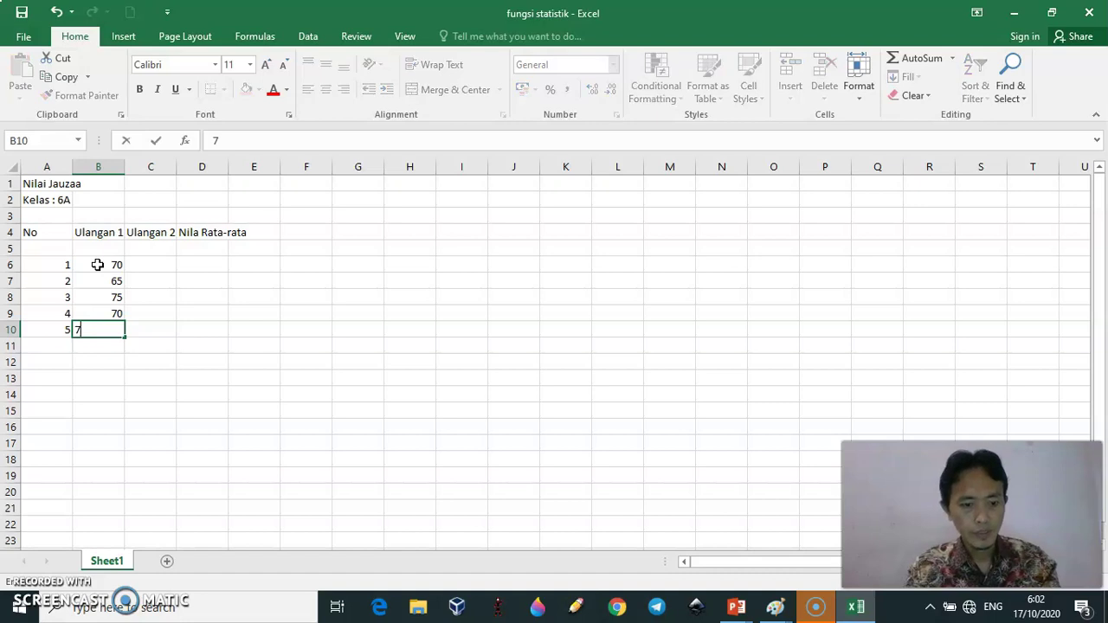
key(Right)
Enter the Ulangan 2 scores 75, 75, 78, 75 and 77 in cells C6 to C10.
key(Up)
key(Up)
key(Up)
key(Up)
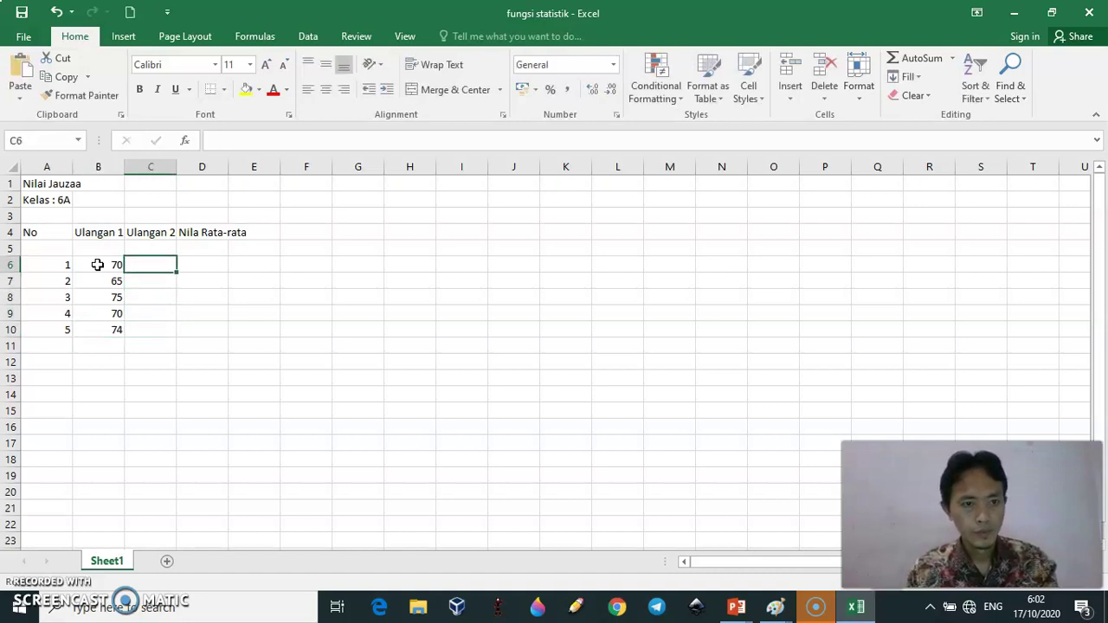
text(75)
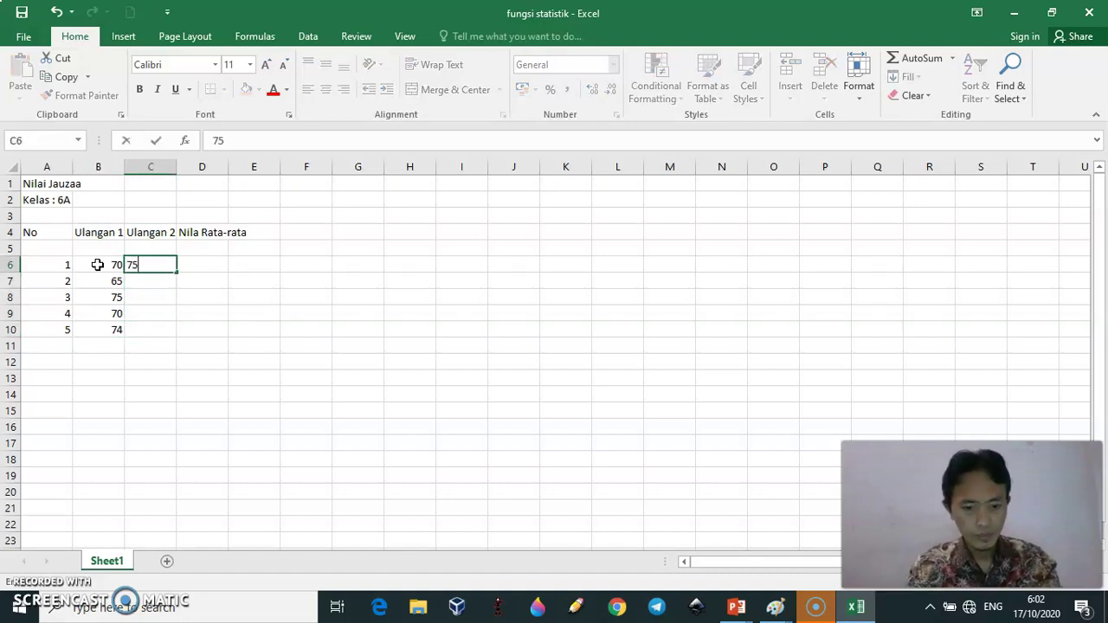
key(Return)
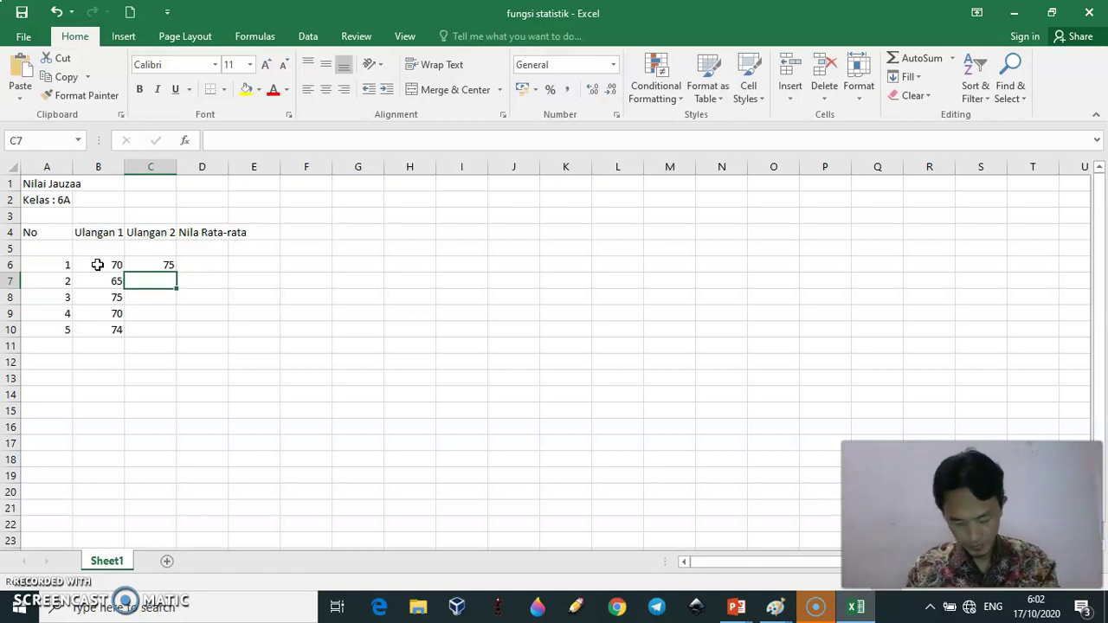
text(75)
key(Return)
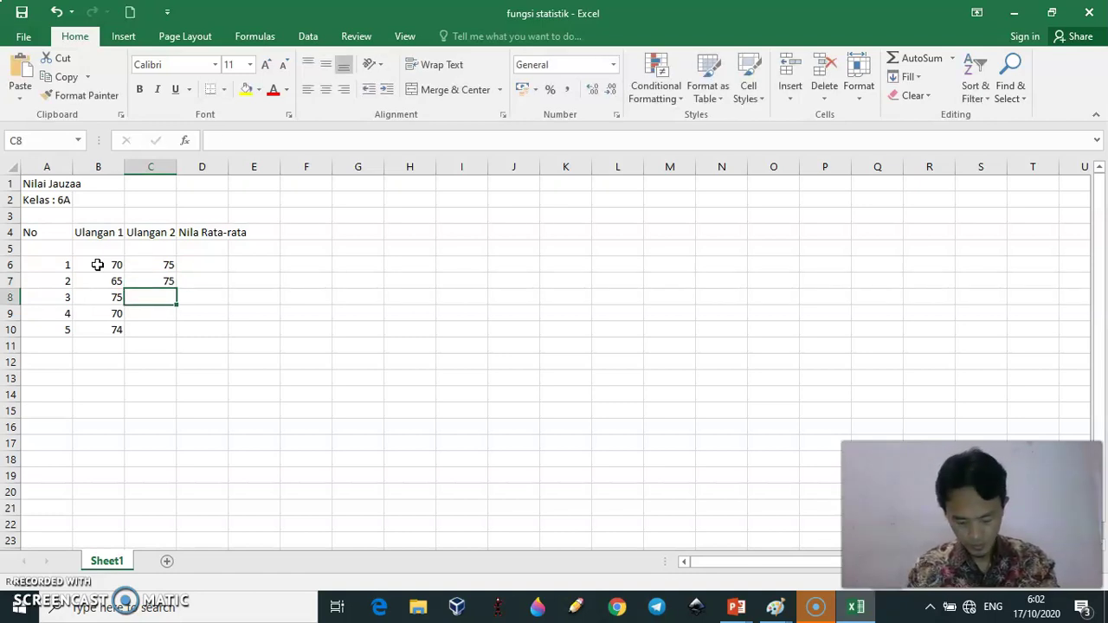
text(78)
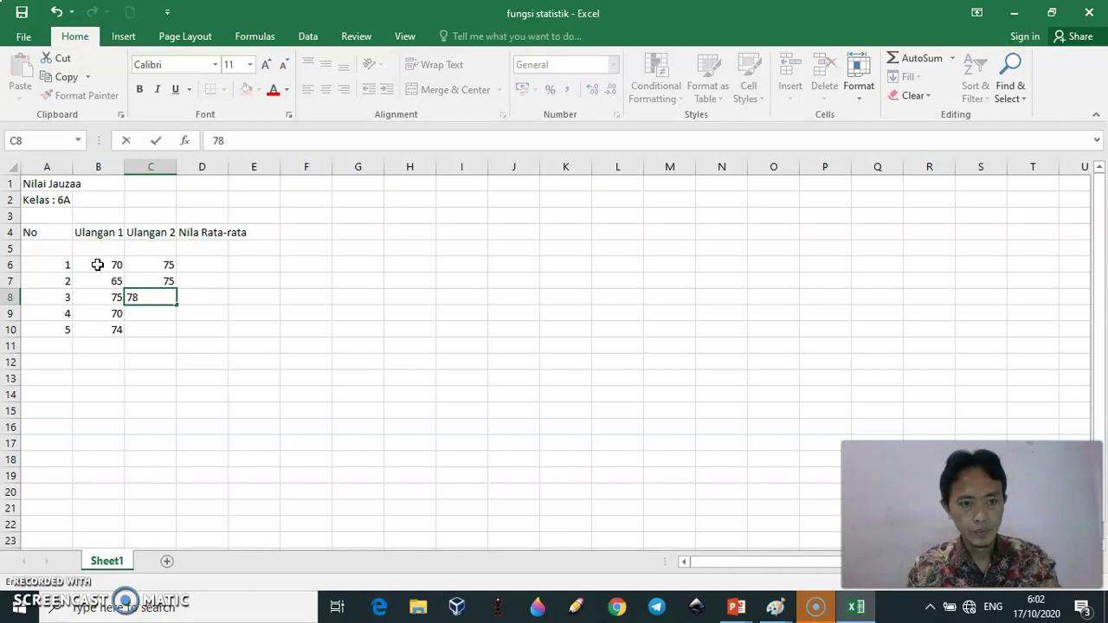
key(Return)
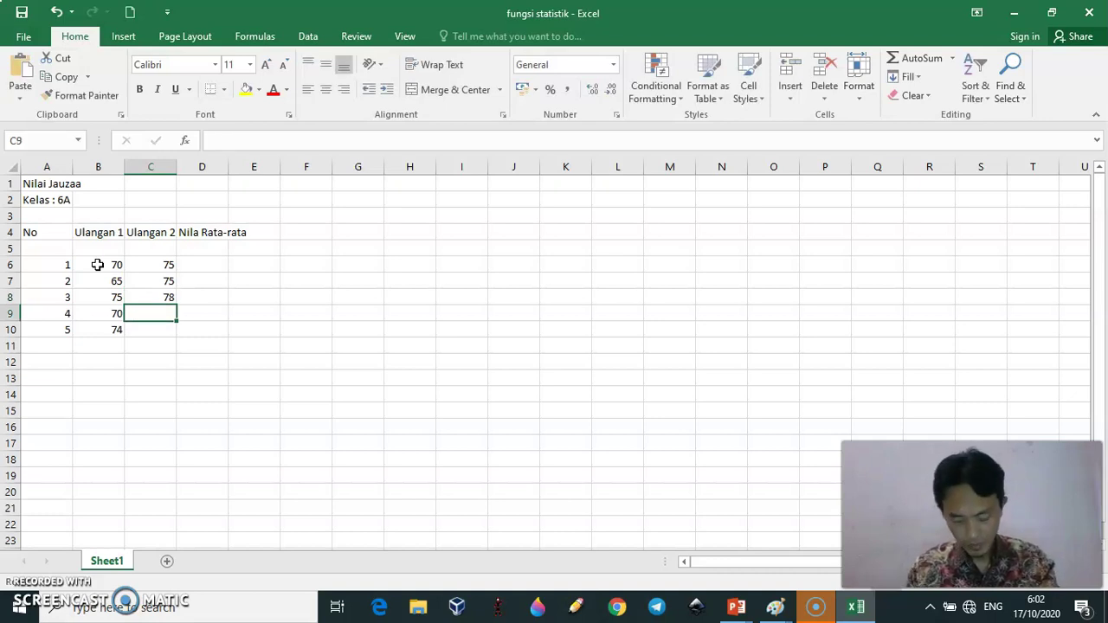
text(75)
key(Return)
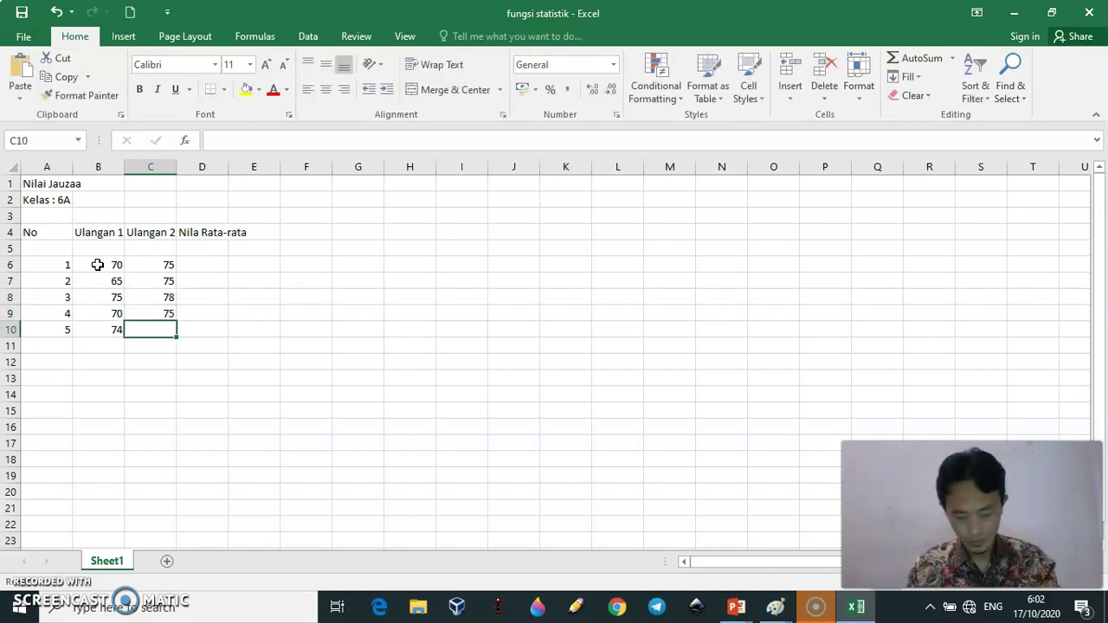
text(77)
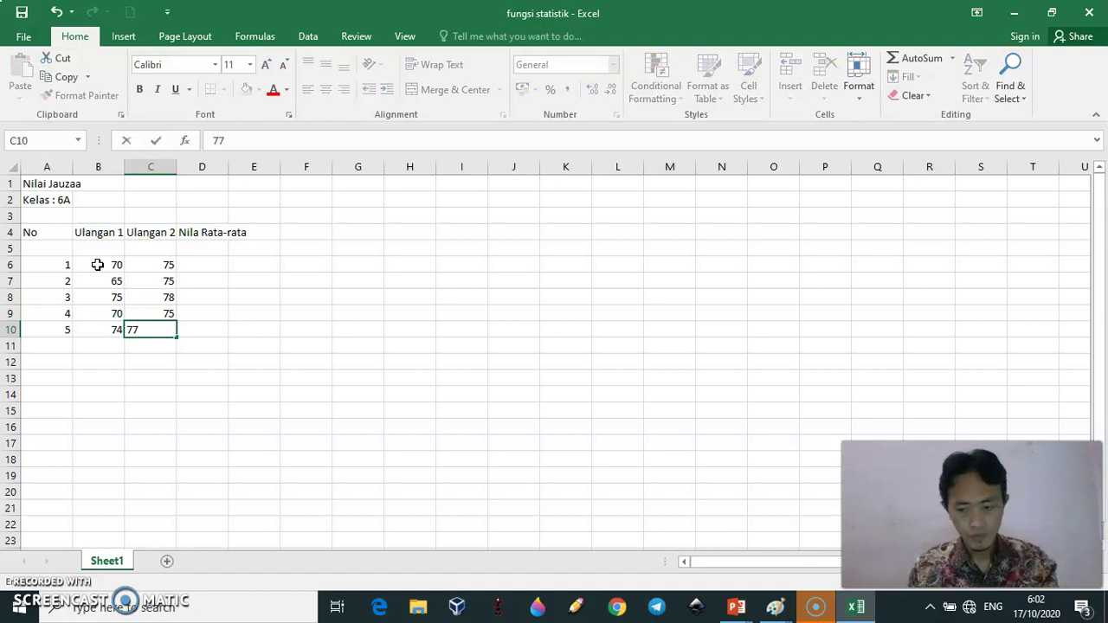
key(Tab)
Commit the score 77 in cell C10 and select cell D6 in the average column.
key(Tab)
key(Left)
key(Up)
key(Up)
key(Up)
key(Up)
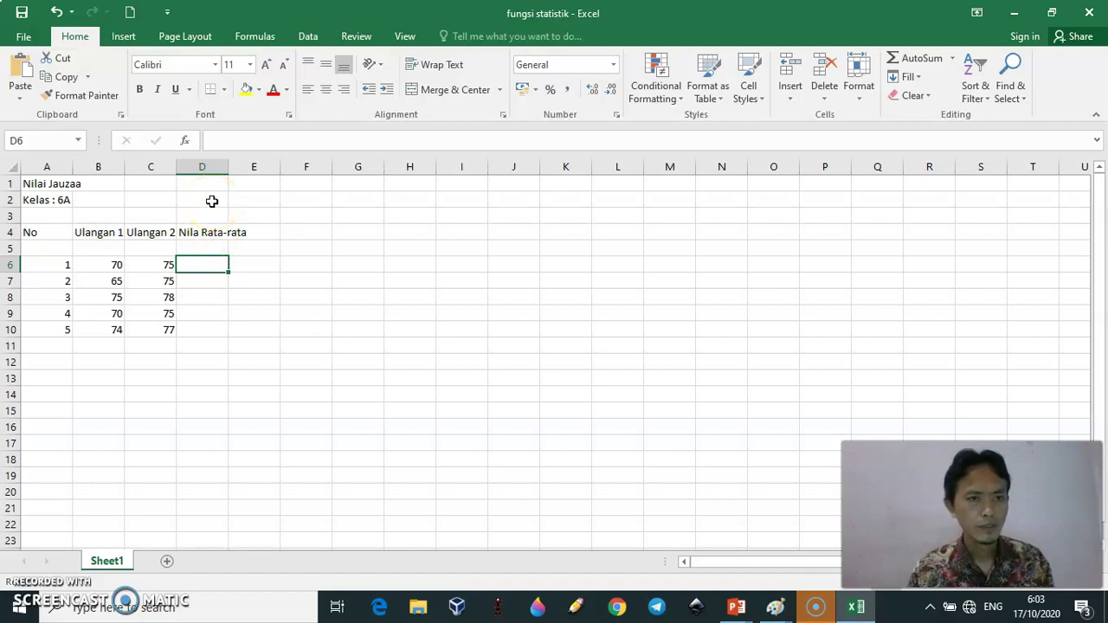
Try to calculate the first average in cell D6 with the AVERAGE function over D6:D10, and clear the cell.
click(185, 141)
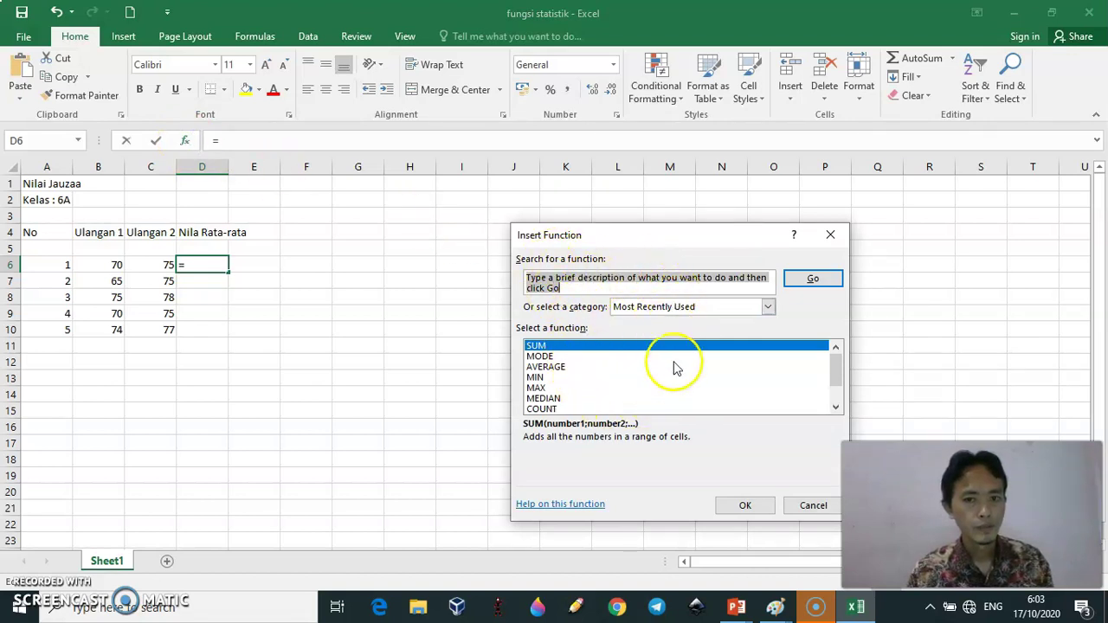
click(538, 368)
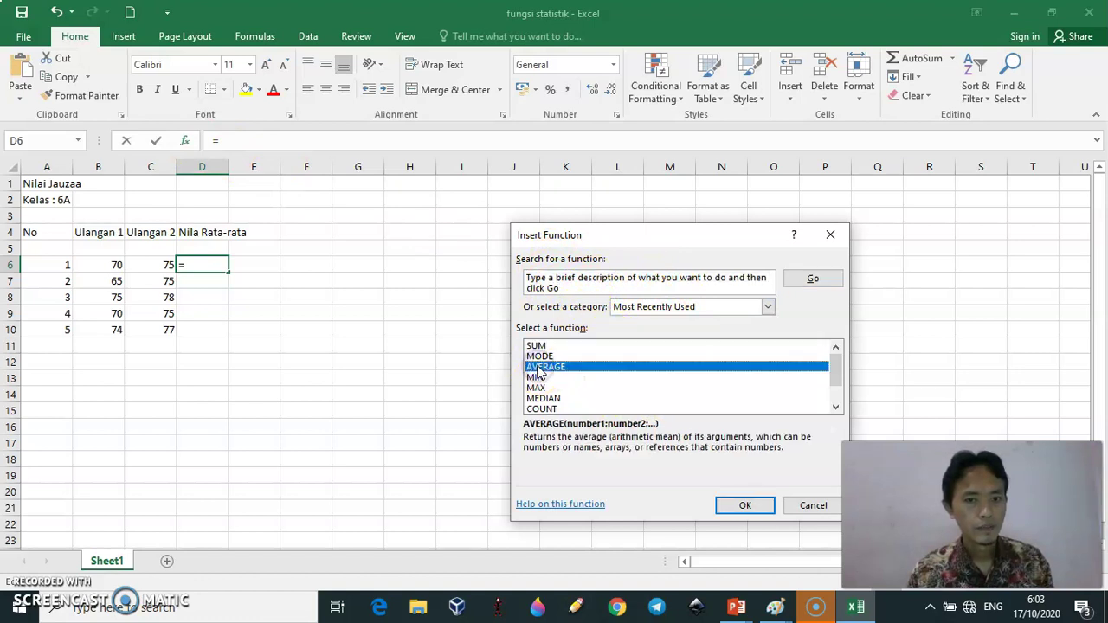
click(744, 509)
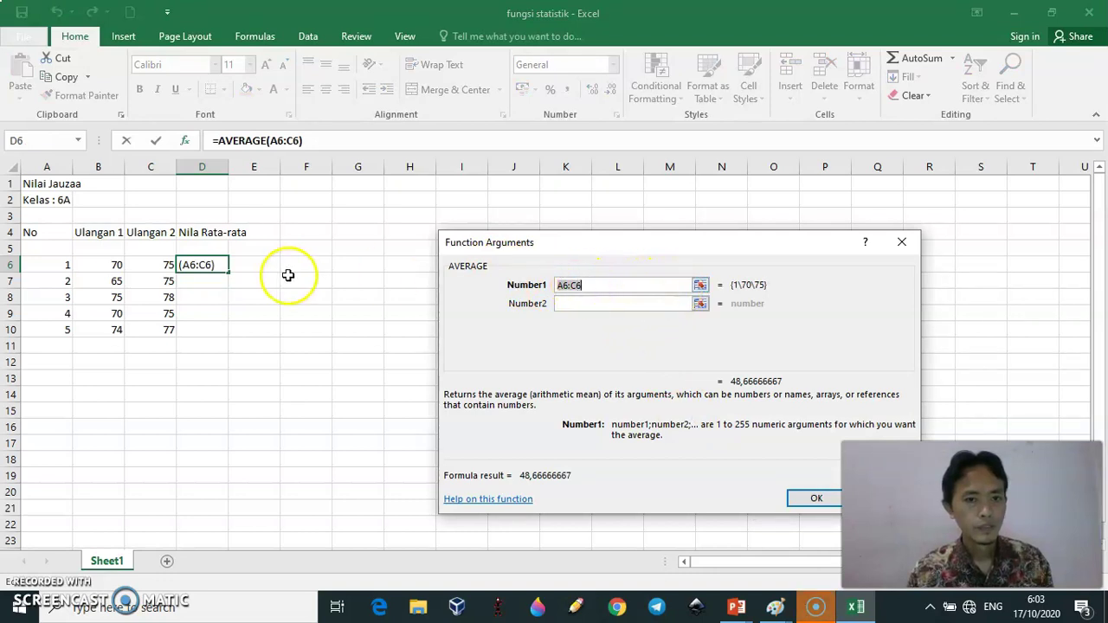
click(204, 265)
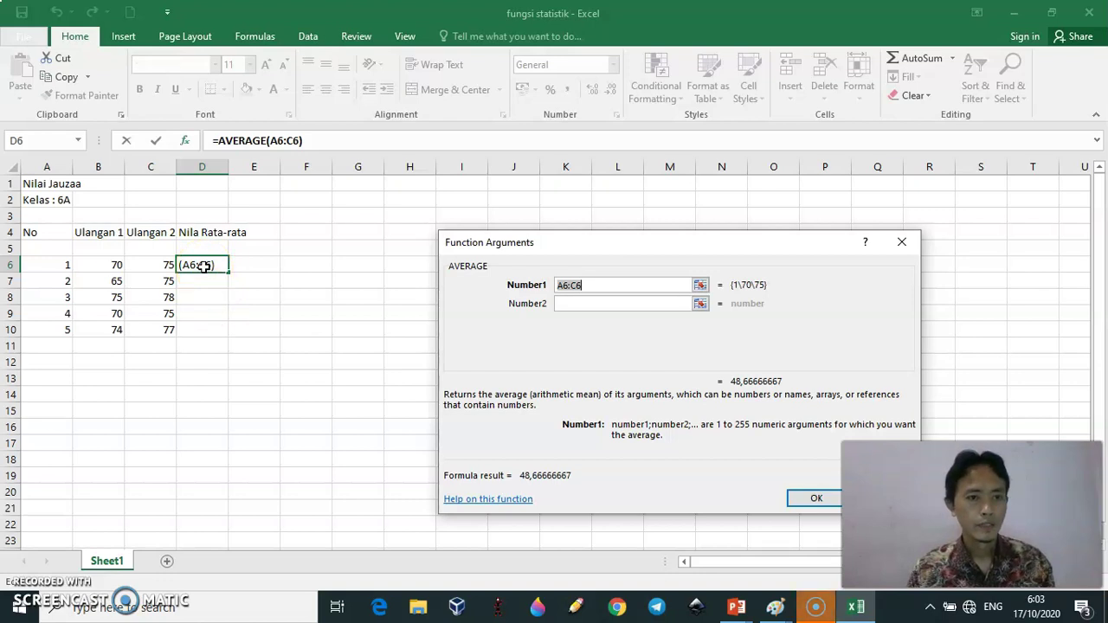
drag(204, 266, 212, 334)
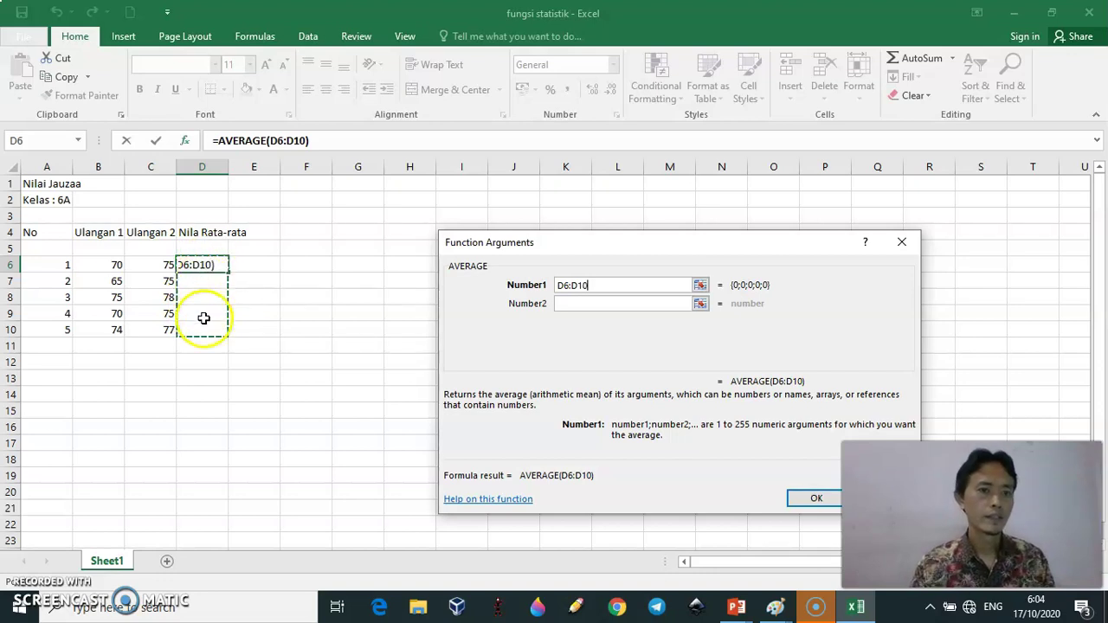
click(815, 500)
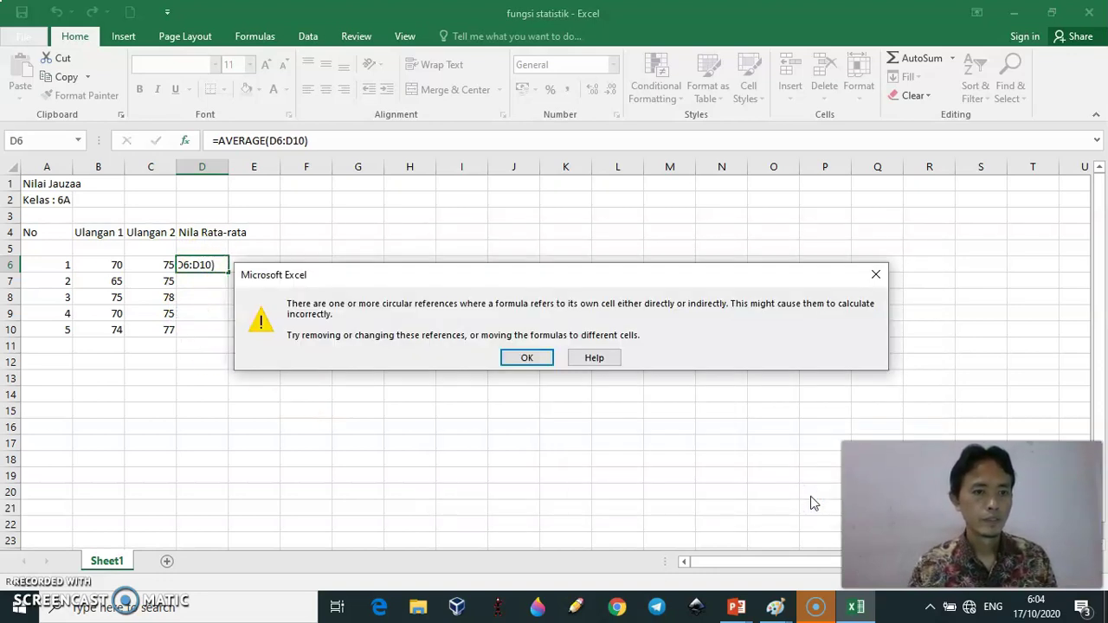
click(520, 357)
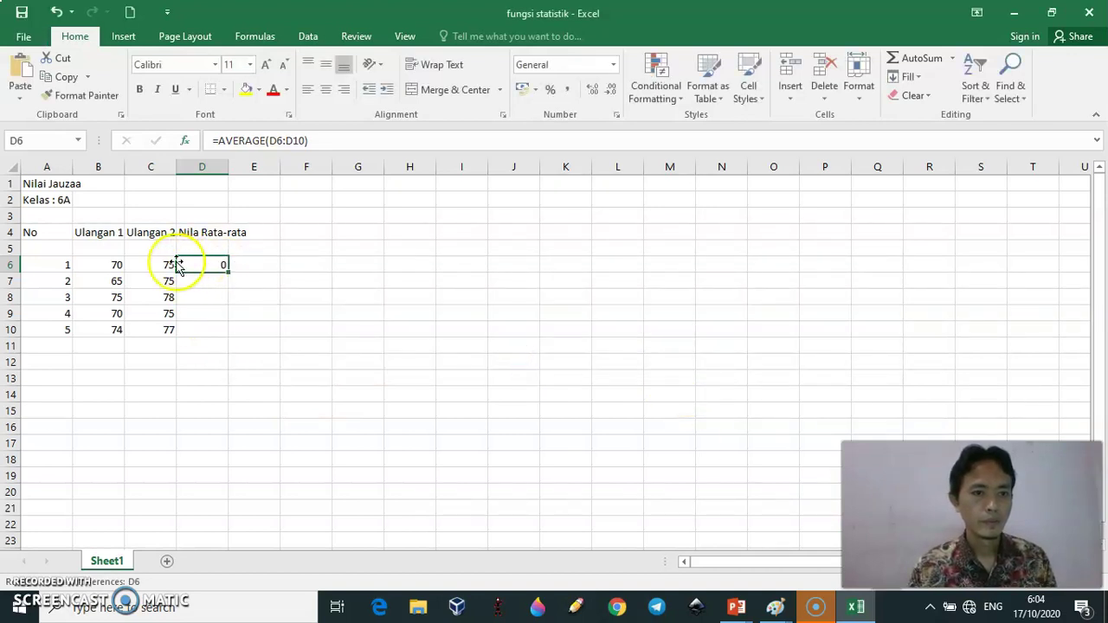
click(208, 267)
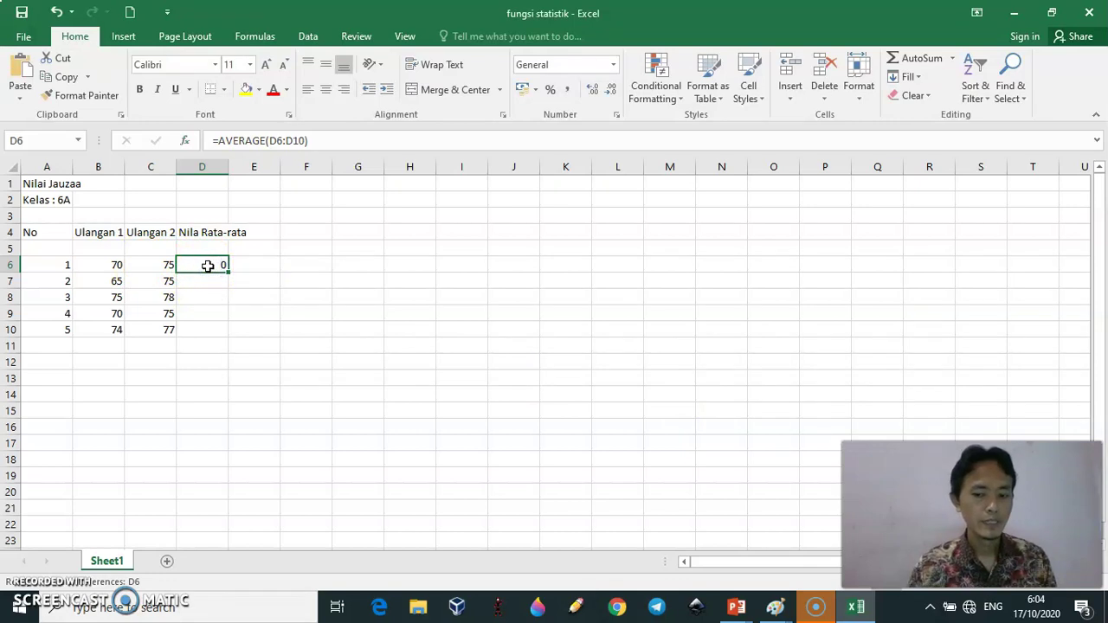
key(Delete)
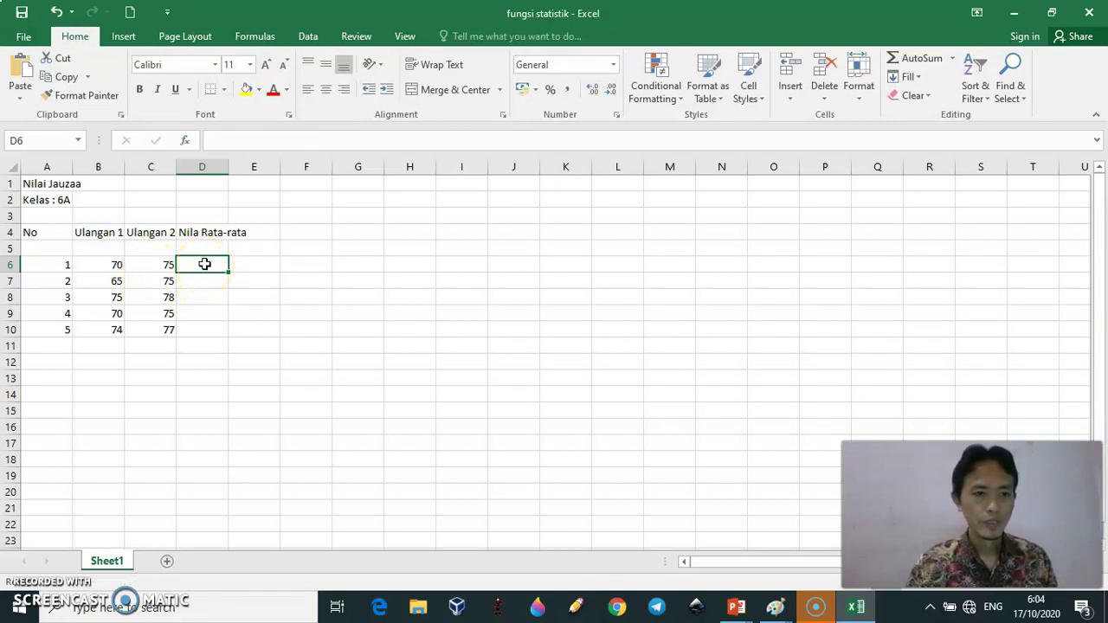
Insert the AVERAGE function over B6:C6 in cell D6 and fill the formula down to D10.
click(184, 140)
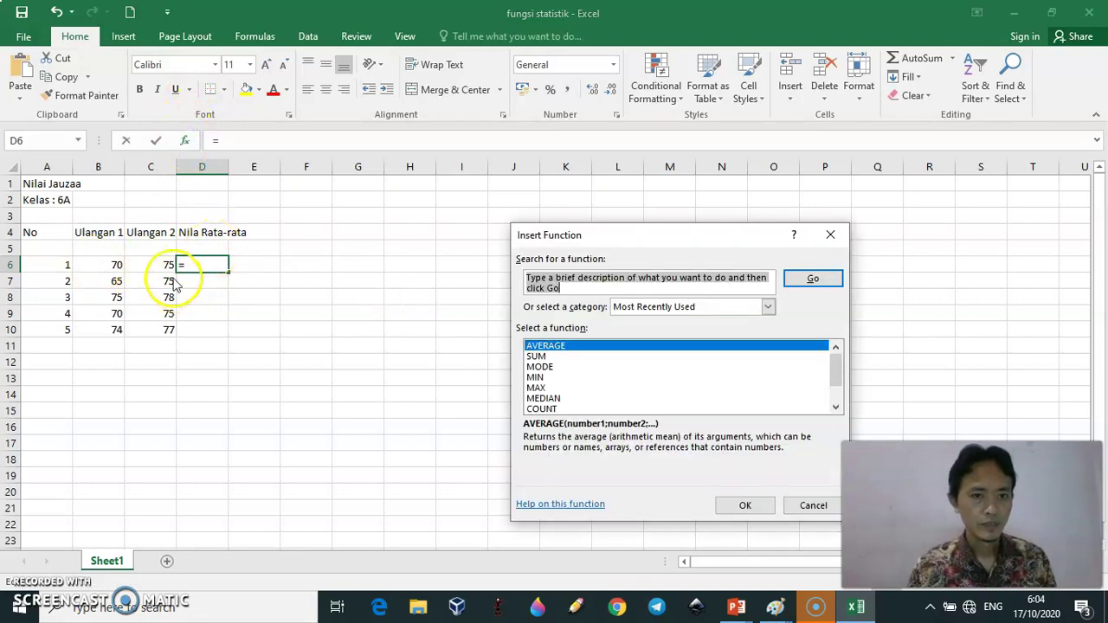
click(567, 347)
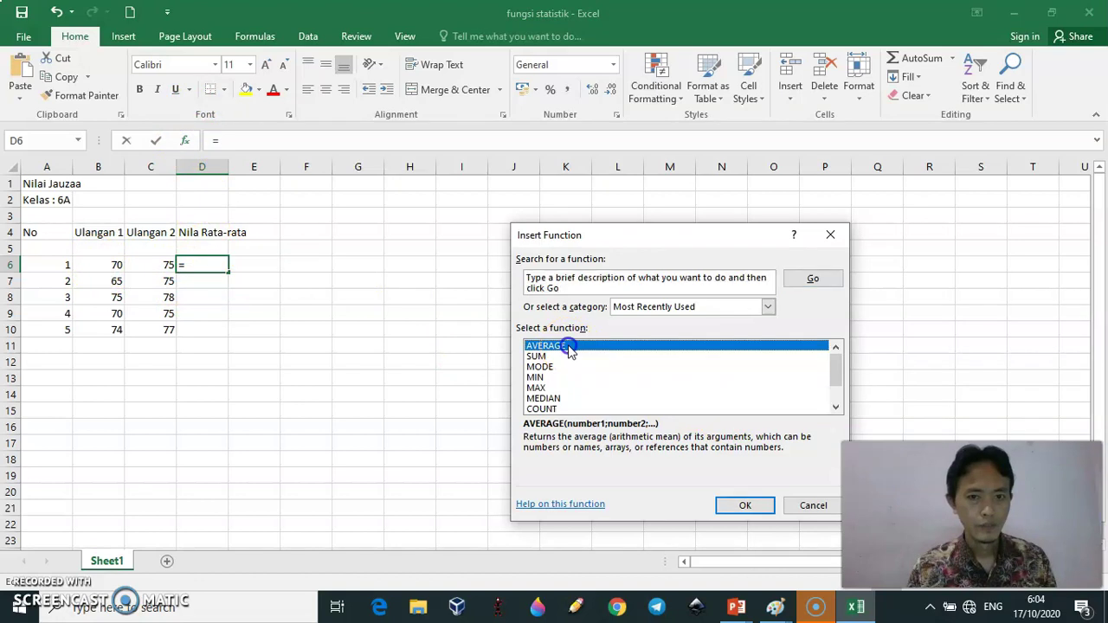
drag(570, 349, 777, 492)
click(578, 347)
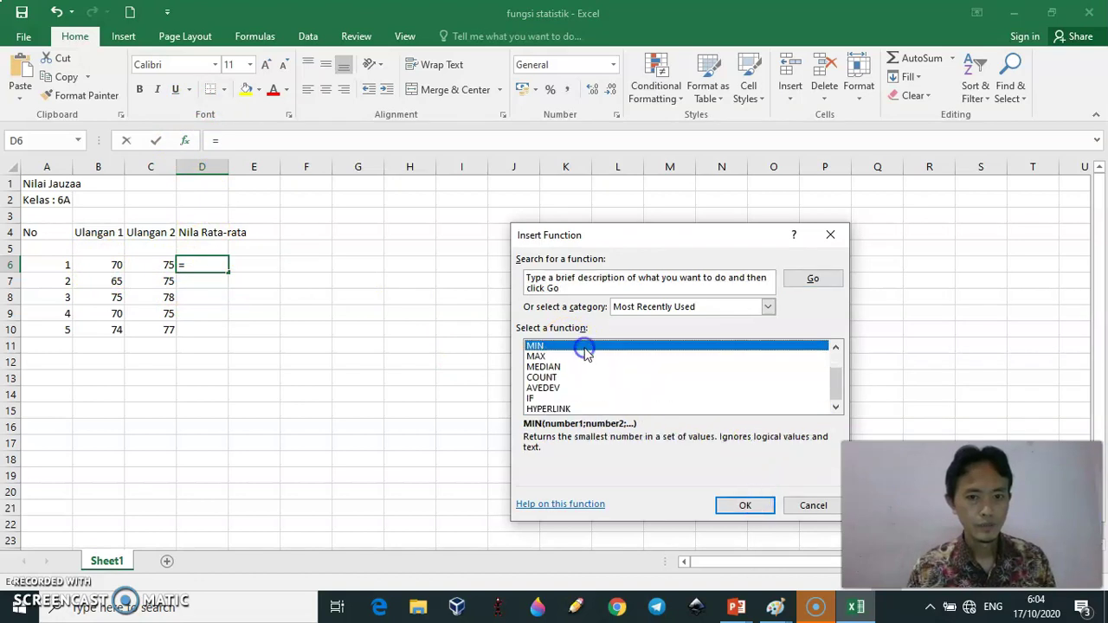
drag(838, 385, 837, 358)
click(545, 347)
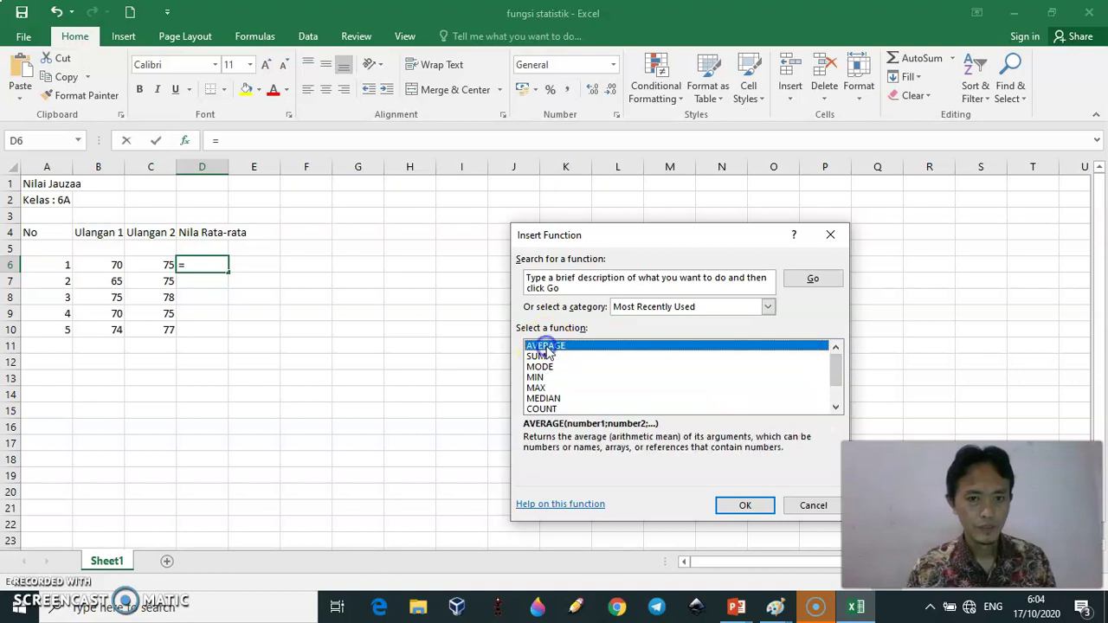
click(744, 505)
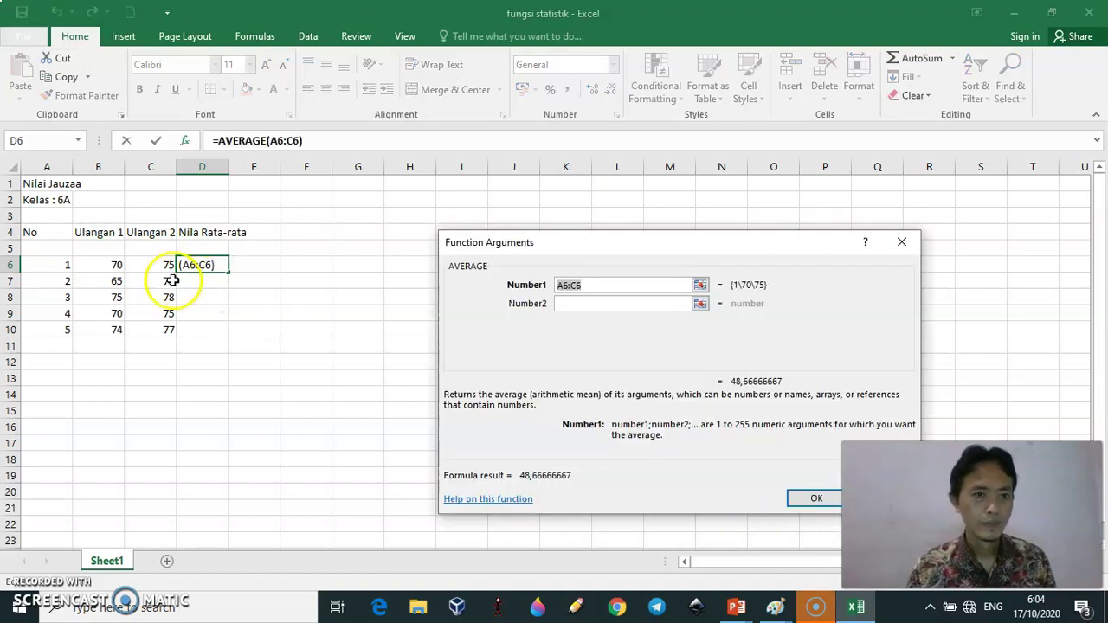
drag(94, 264, 154, 262)
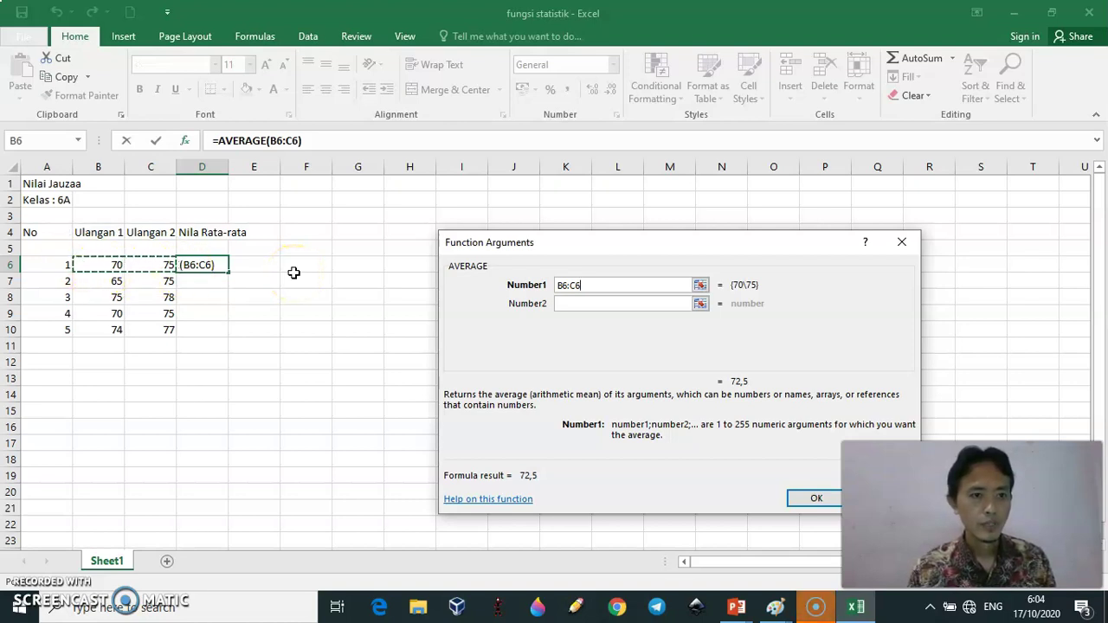
click(841, 388)
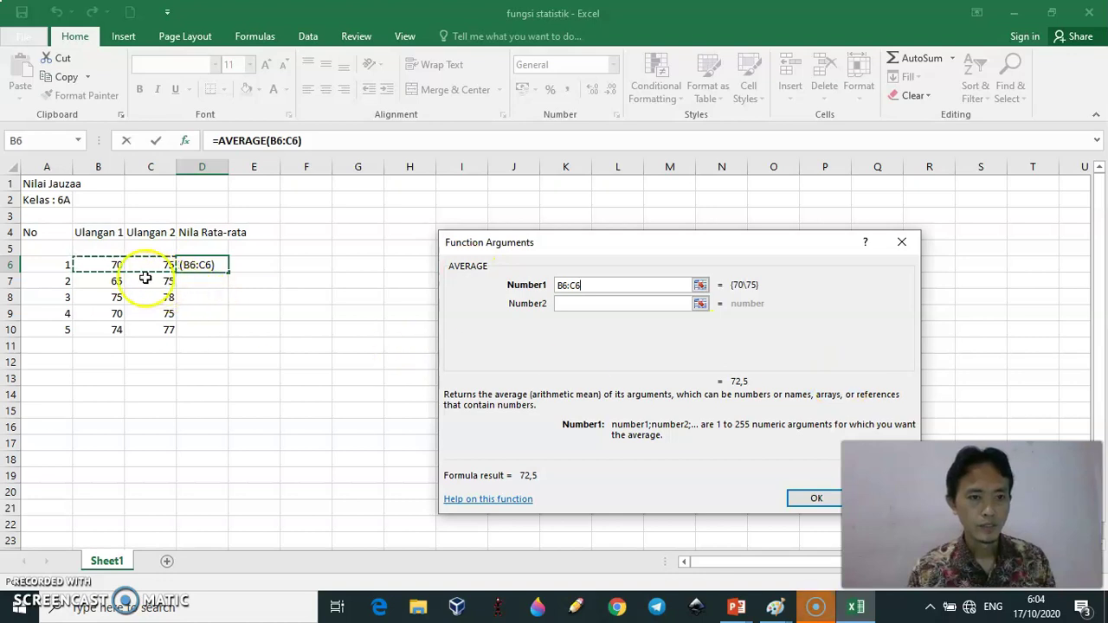
click(801, 497)
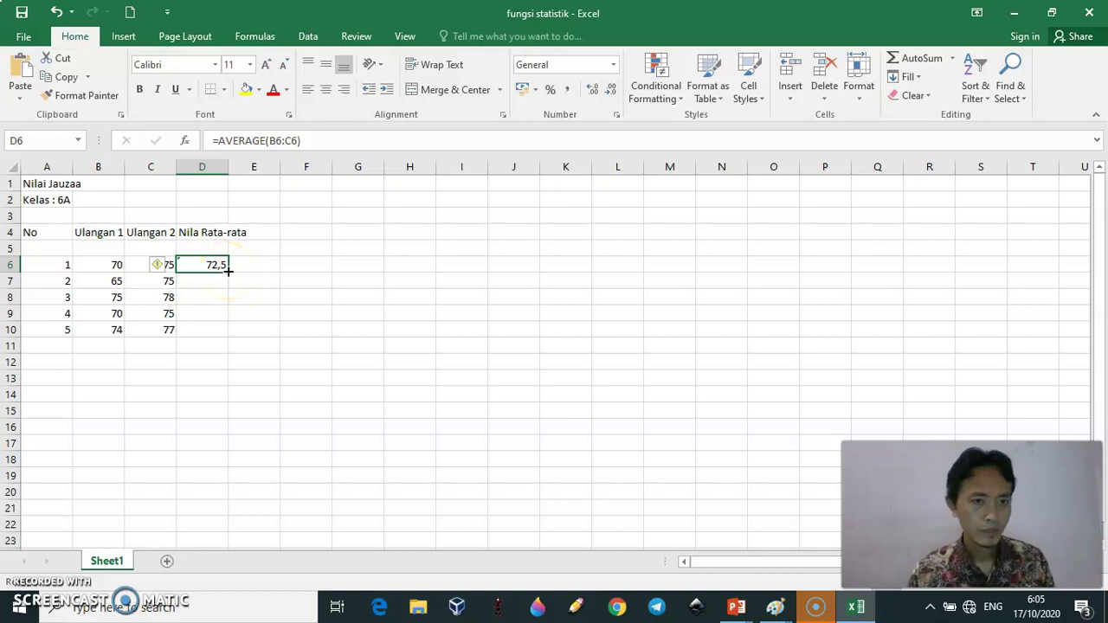
drag(228, 271, 228, 335)
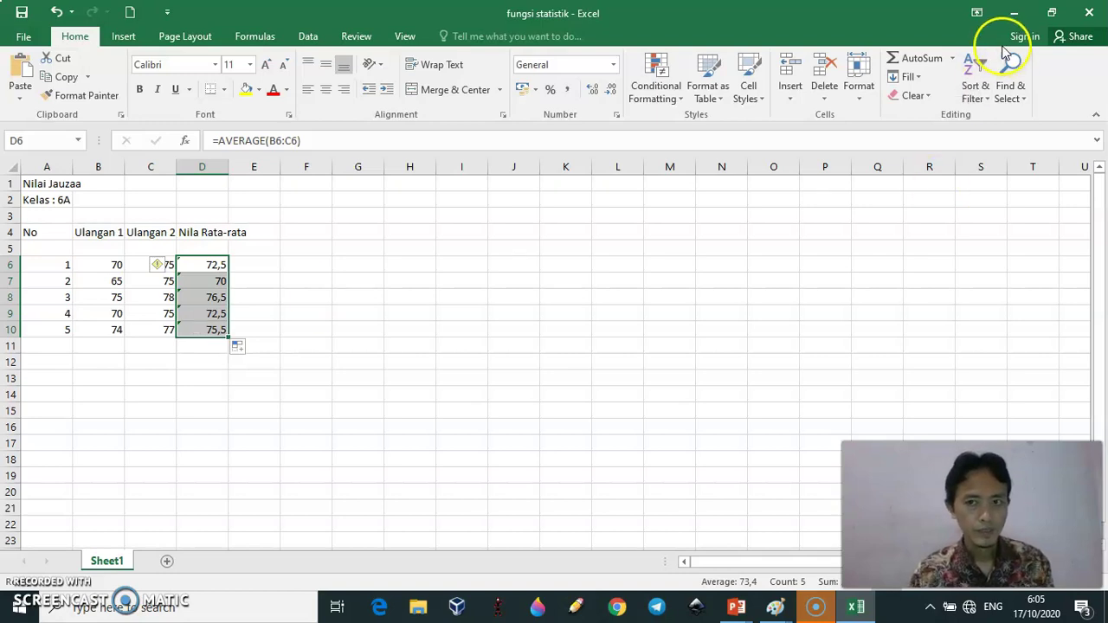
Switch back to the PowerPoint slide show and advance it past the "Bersambung" slide.
click(1014, 13)
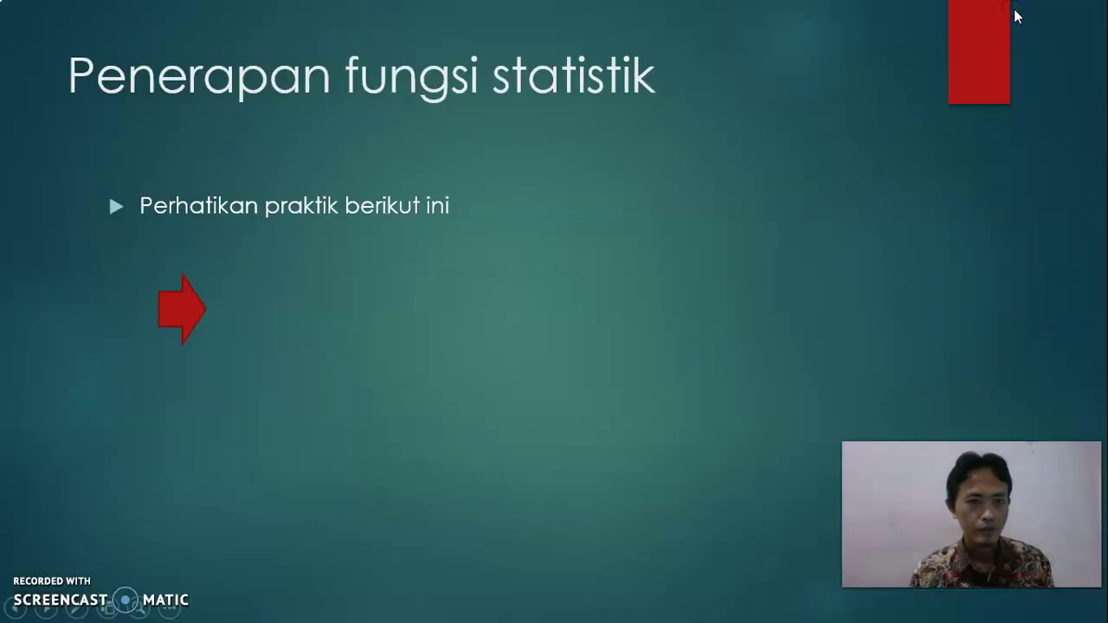
click(479, 289)
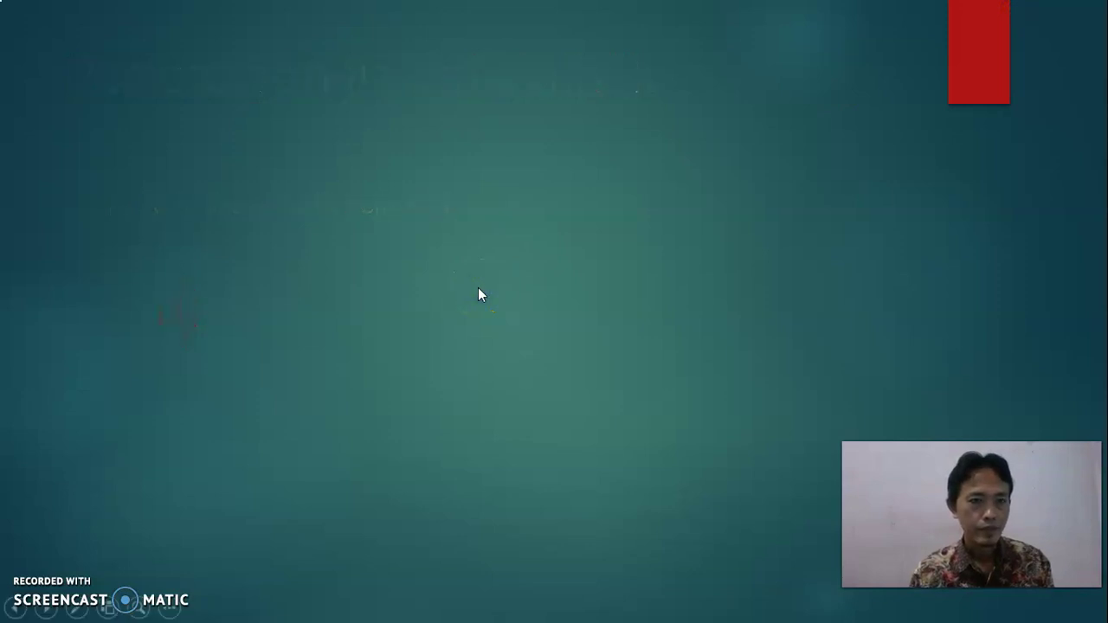
click(479, 289)
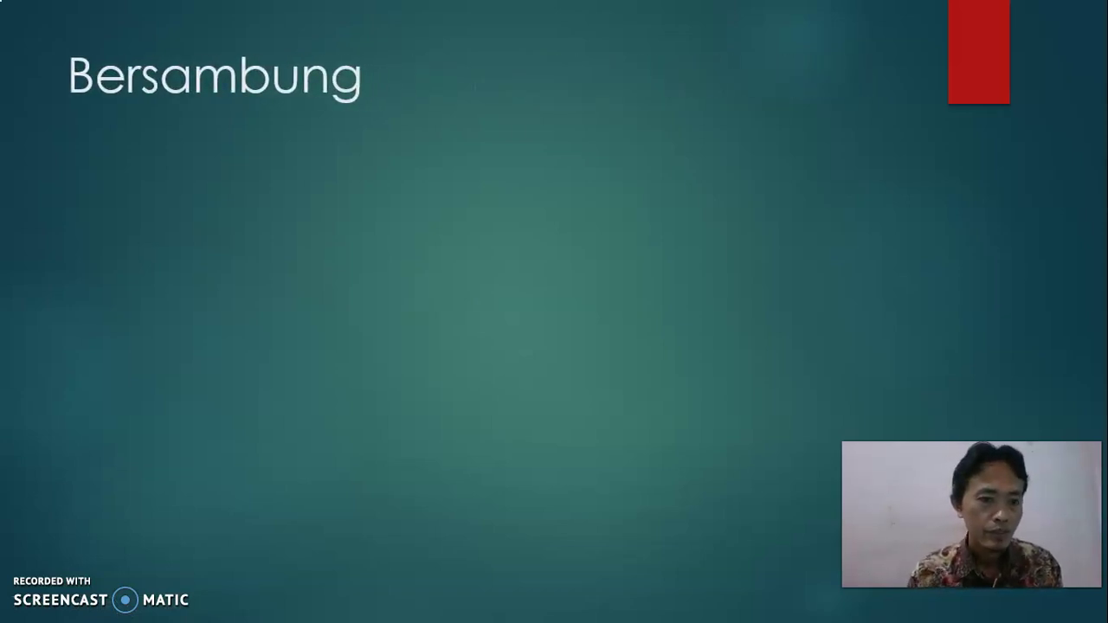
click(479, 289)
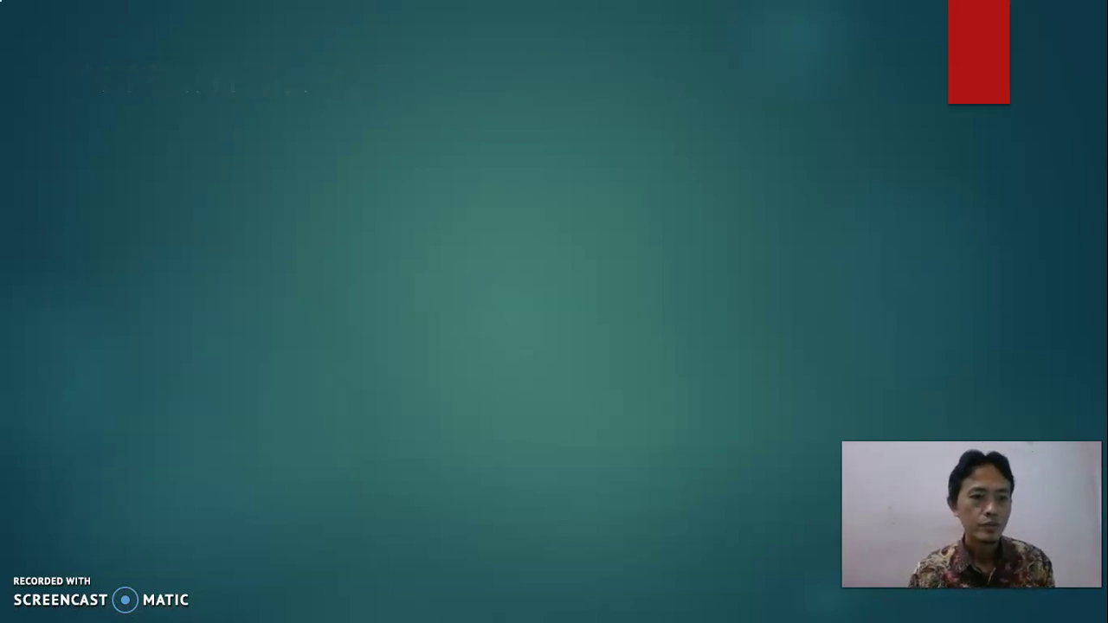